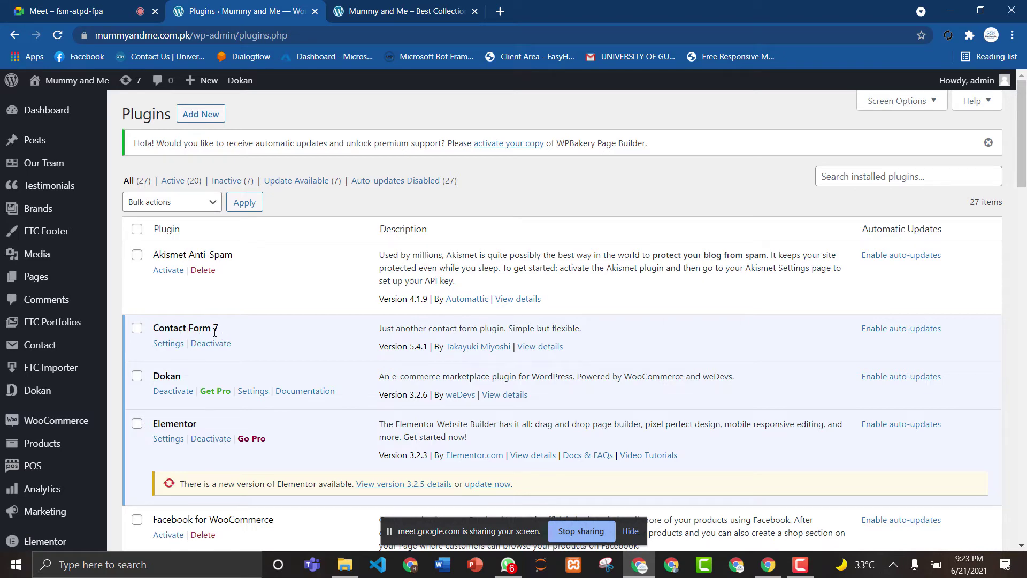
{"action": "scroll", "coordinate": [1024, 199], "scroll_direction": "down", "scroll_amount": 5}
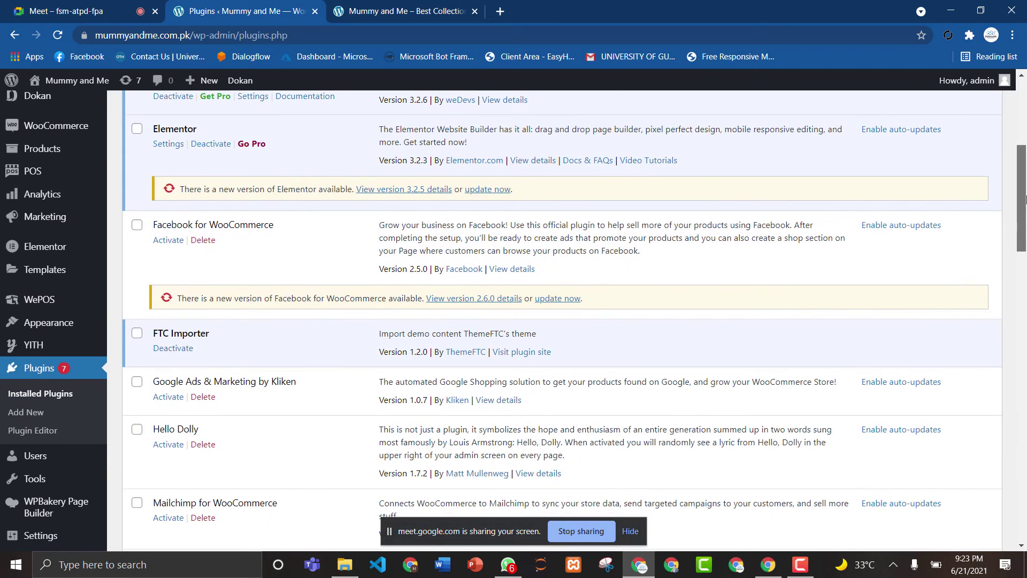
{"action": "left_click_drag", "start_coordinate": [1025, 199], "coordinate": [1025, 128]}
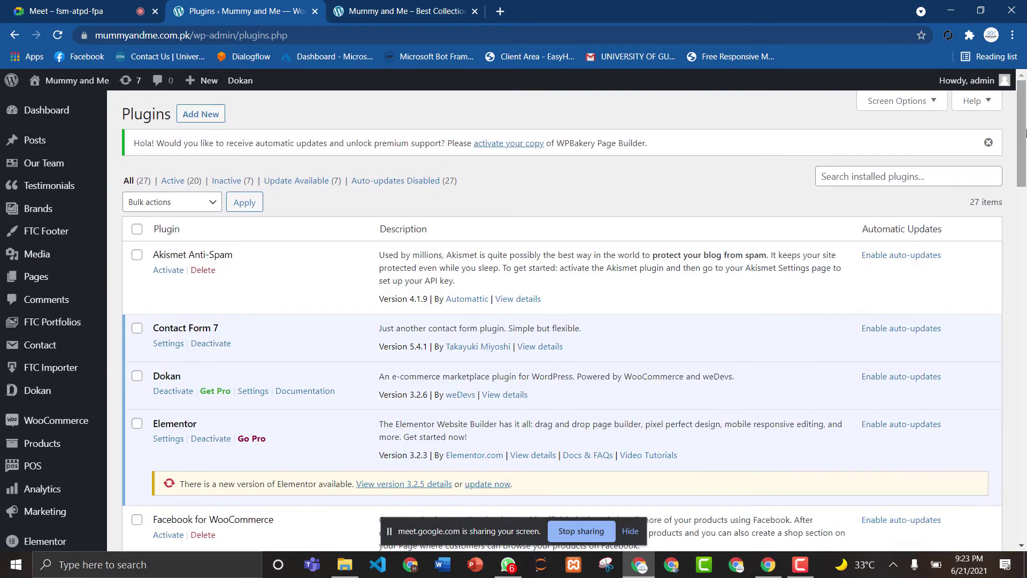
{"action": "left_click", "coordinate": [411, 4]}
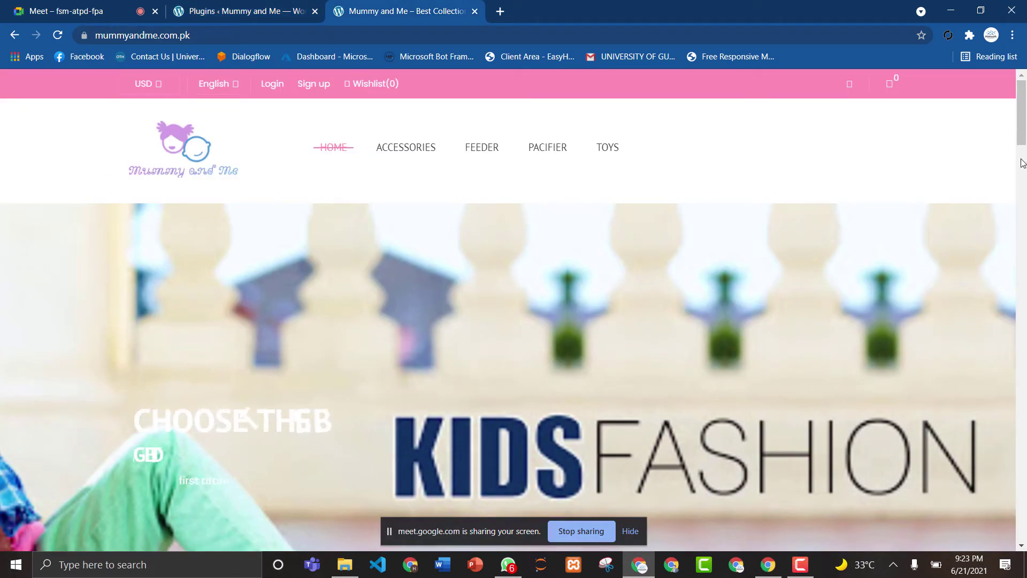
{"action": "mouse_move", "coordinate": [1024, 125]}
{"action": "left_mouse_down"}
{"action": "mouse_move", "coordinate": [1023, 150]}
{"action": "mouse_move", "coordinate": [1025, 113]}
{"action": "left_mouse_up"}
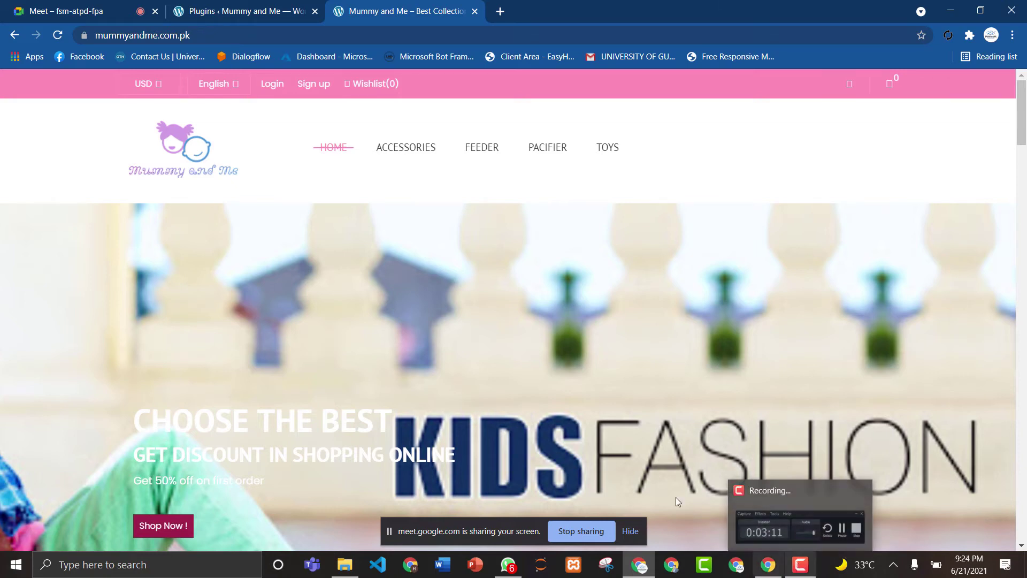
{"action": "left_click", "coordinate": [68, 9]}
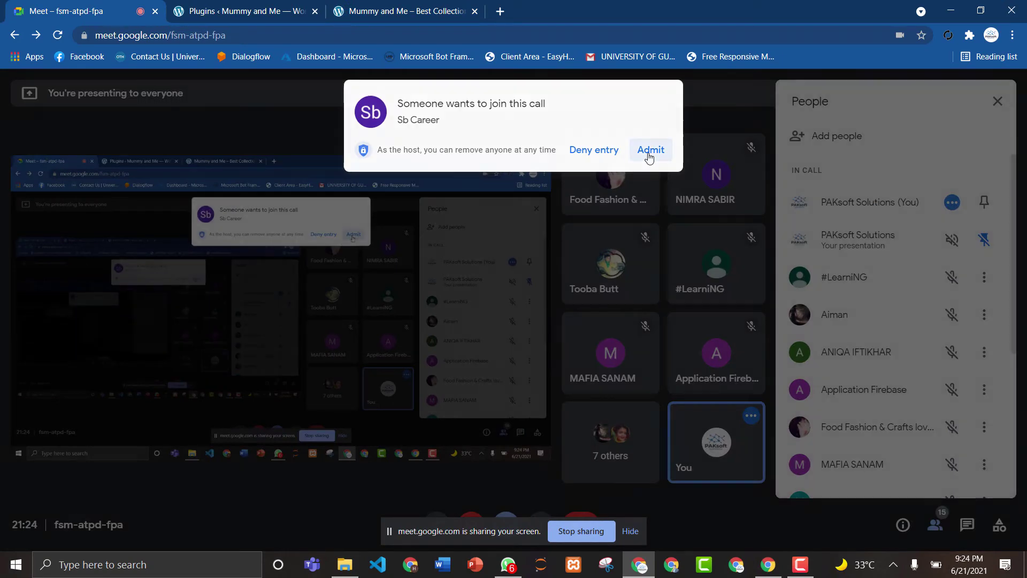
{"action": "left_click", "coordinate": [650, 150]}
{"action": "left_click", "coordinate": [407, 10]}
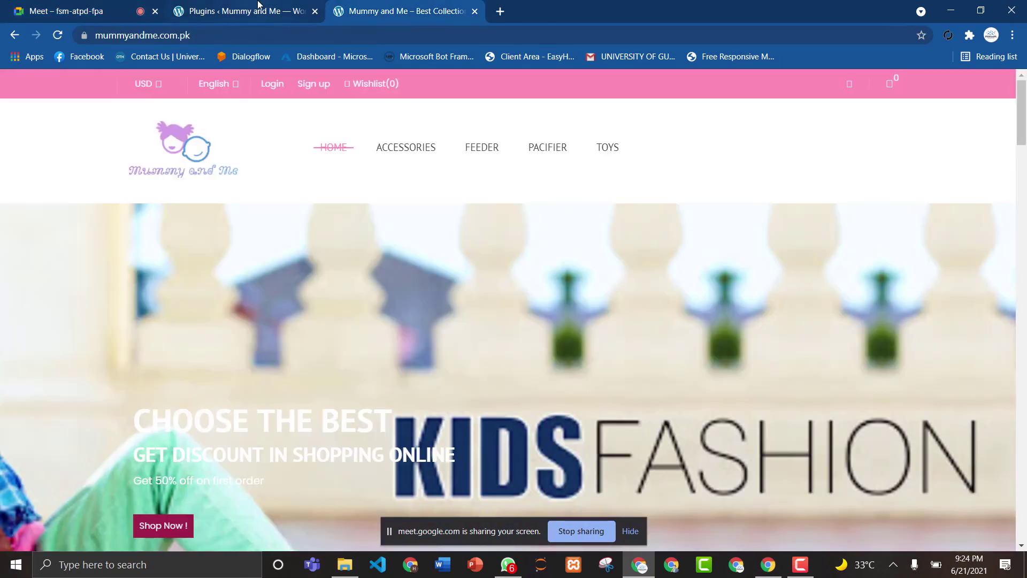
{"action": "left_click", "coordinate": [251, 11]}
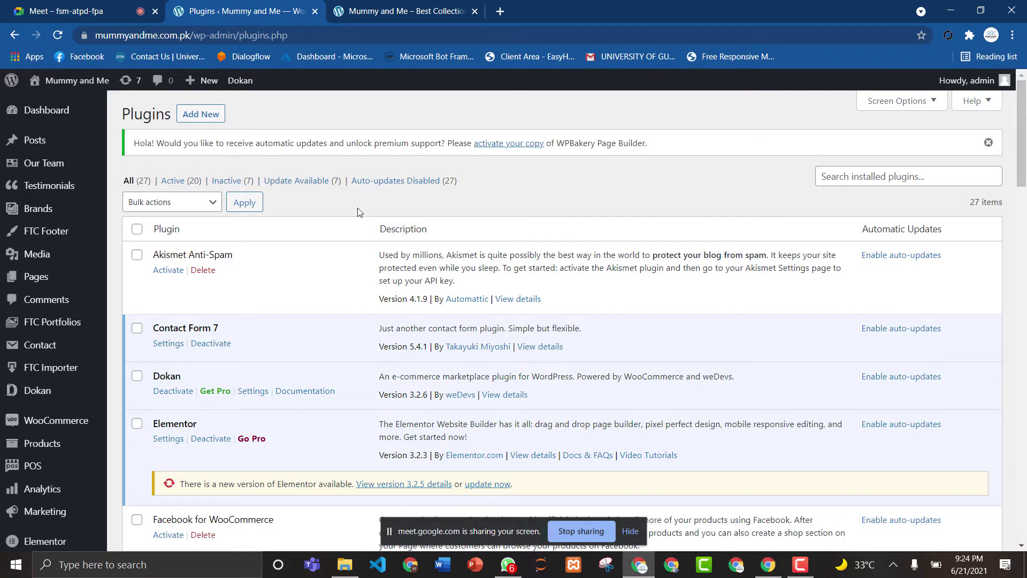
Search plugins for 'whatsapp', then install and activate the WP Chat App plugin.
{"action": "left_click", "coordinate": [200, 115]}
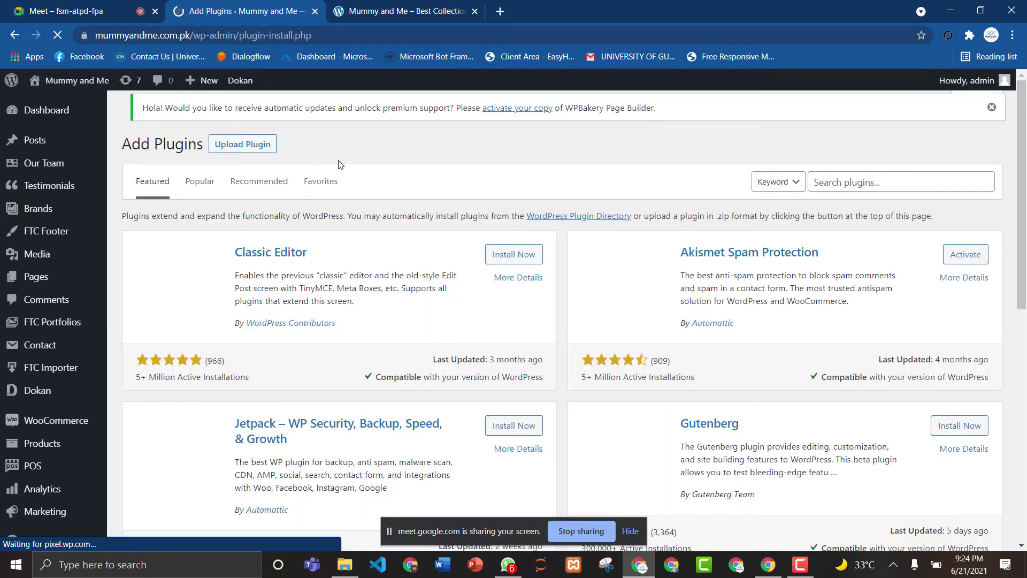
{"action": "left_click", "coordinate": [847, 182]}
{"action": "type", "text": "wha"}
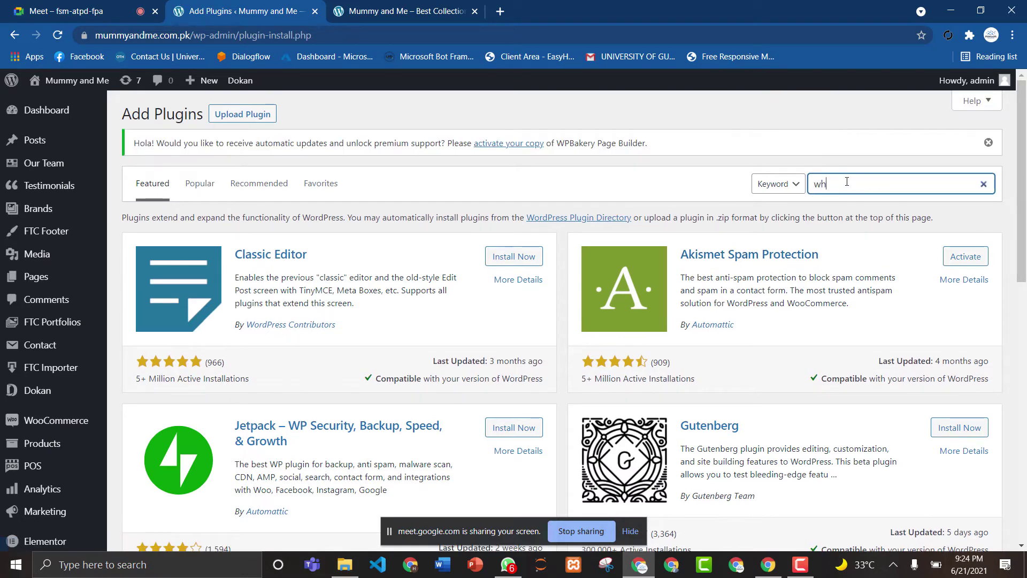
{"action": "type", "text": "tsapp"}
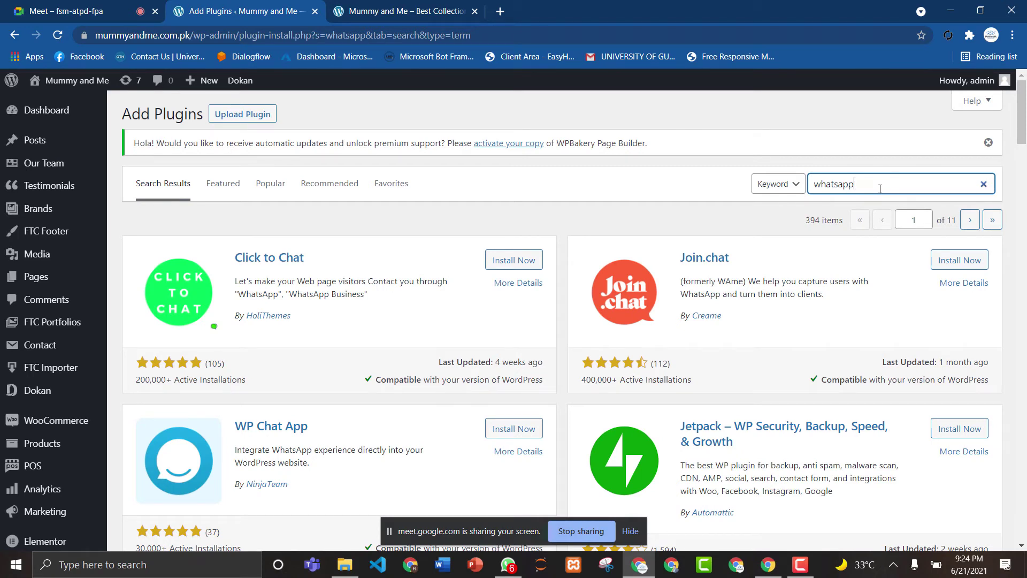
{"action": "scroll", "coordinate": [1020, 117], "scroll_direction": "down", "scroll_amount": 2}
{"action": "scroll", "coordinate": [1021, 117], "scroll_direction": "down", "scroll_amount": 1}
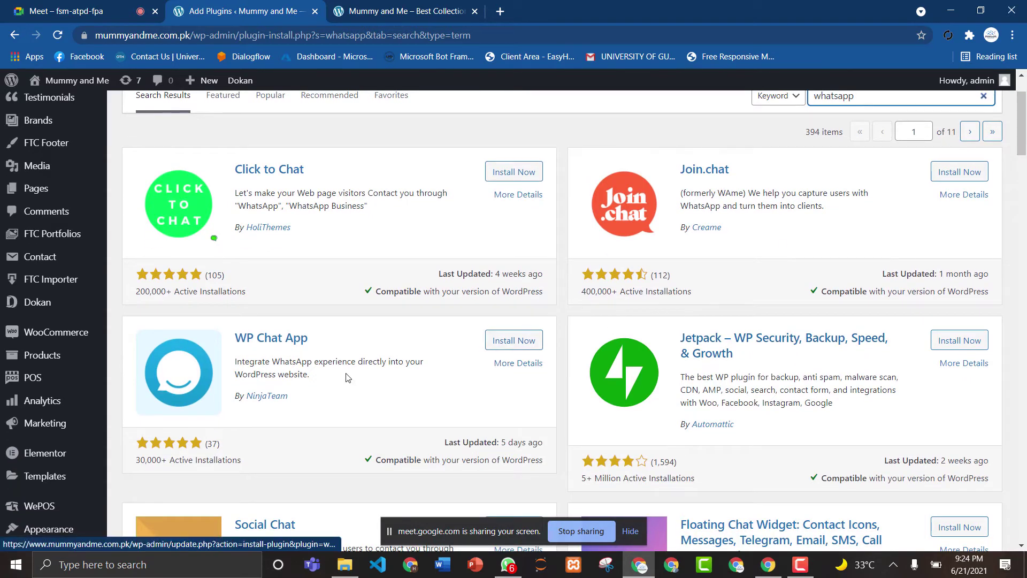
{"action": "left_click", "coordinate": [515, 342]}
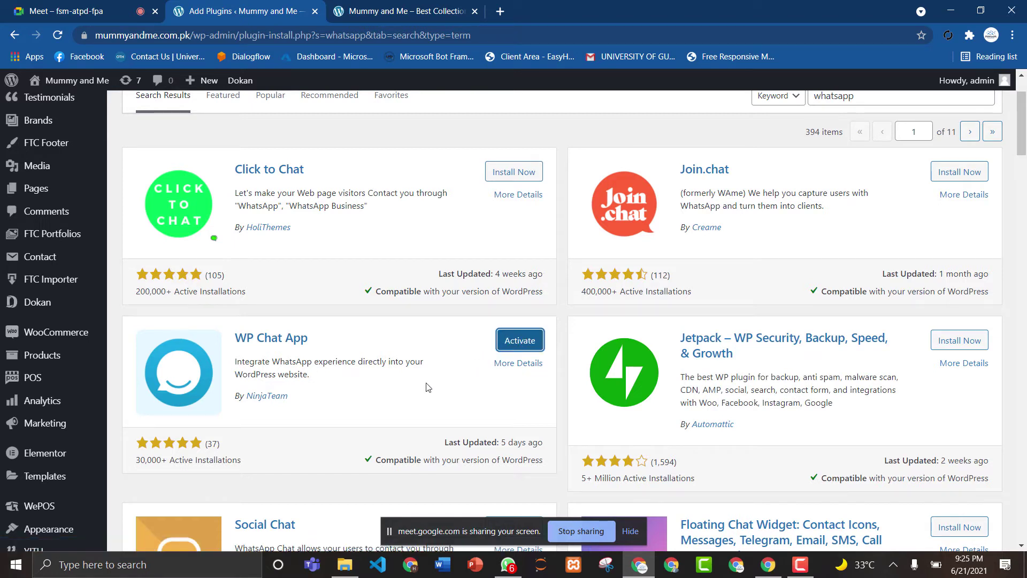
{"action": "left_click", "coordinate": [514, 348]}
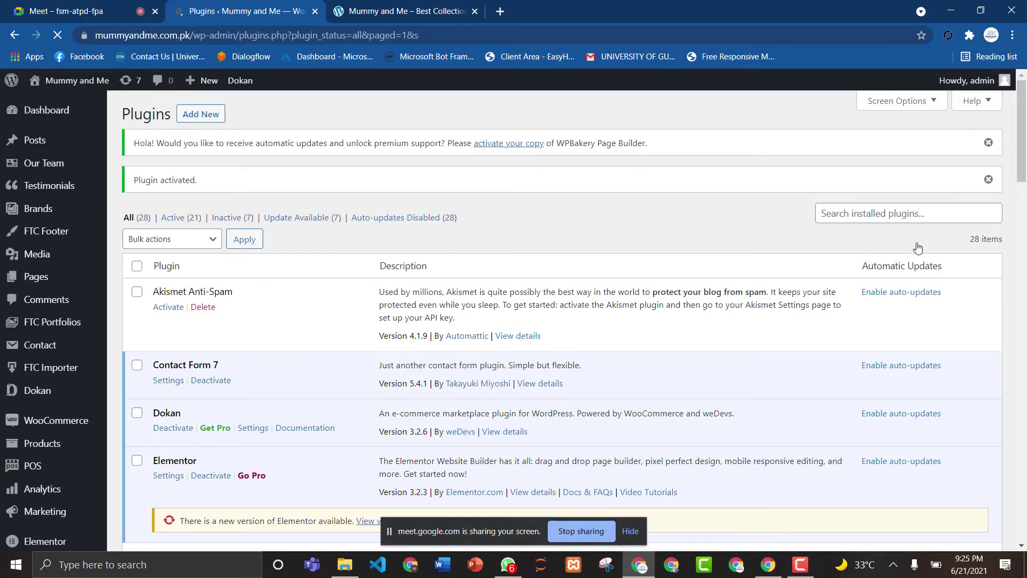
Scroll the Plugins list and open WPBakery Page Builder's General Settings.
{"action": "left_click_drag", "start_coordinate": [1023, 123], "coordinate": [1025, 224]}
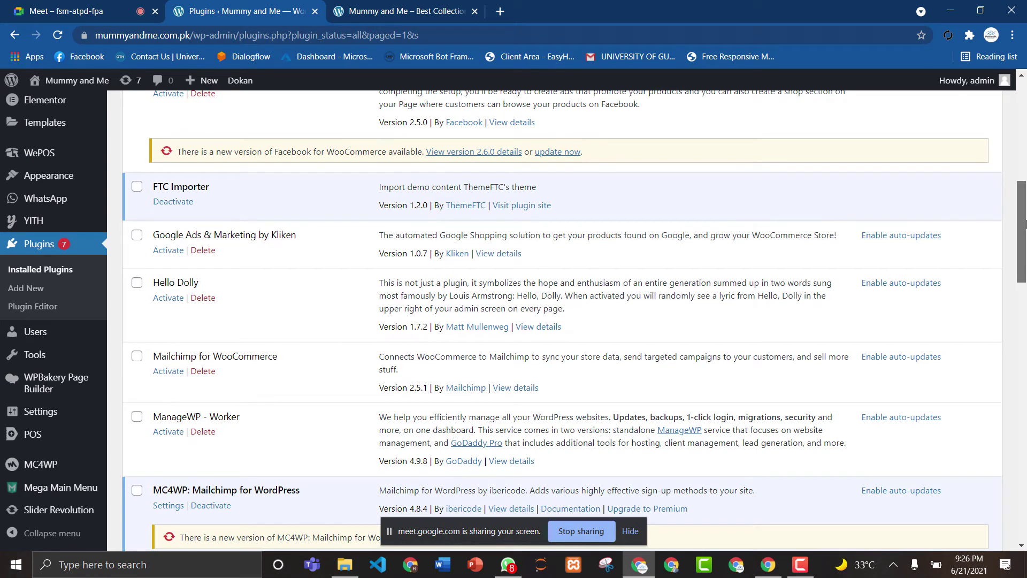
{"action": "left_click_drag", "start_coordinate": [1025, 223], "coordinate": [1026, 376]}
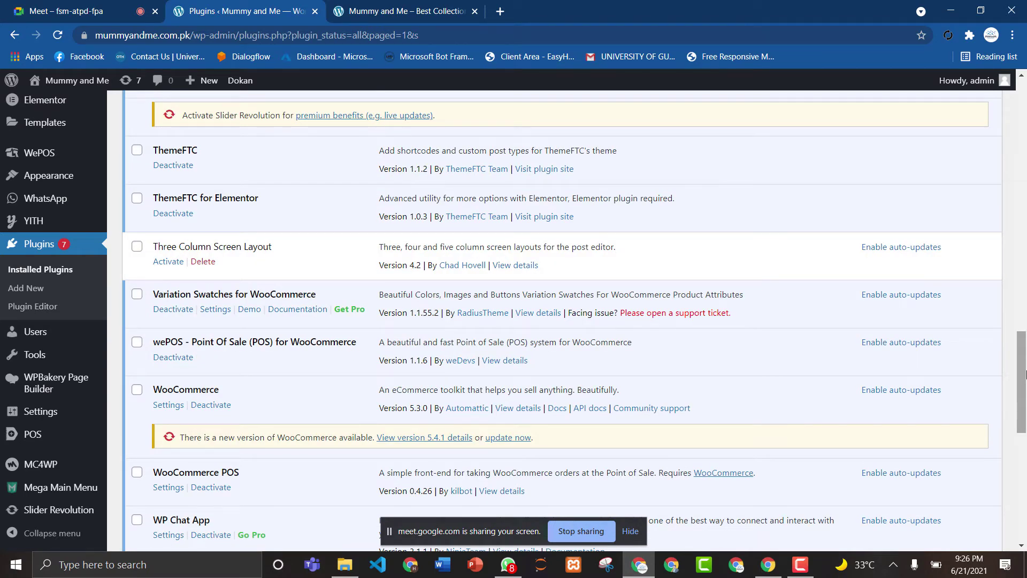
{"action": "left_click_drag", "start_coordinate": [1026, 362], "coordinate": [1026, 412]}
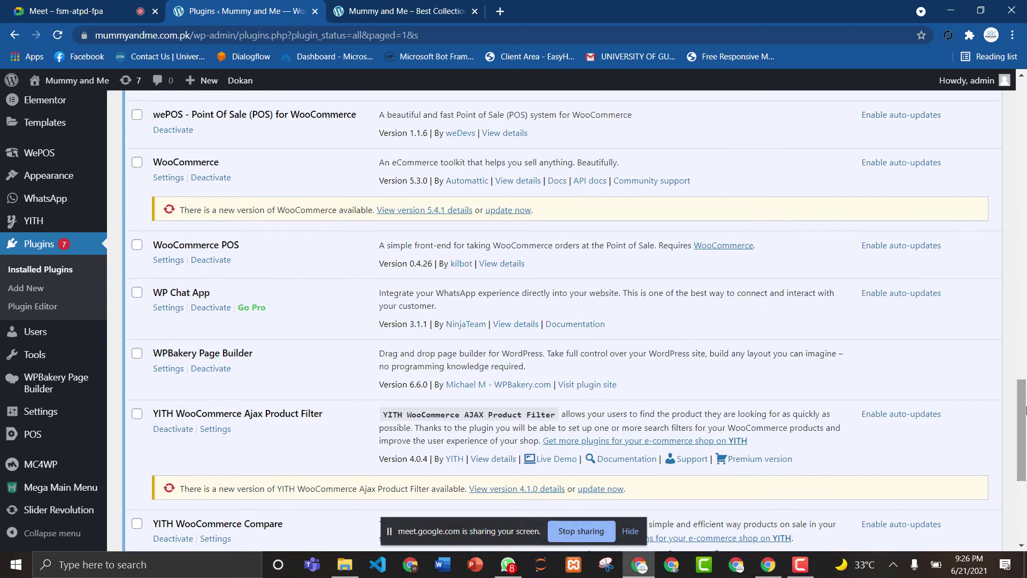
{"action": "left_click", "coordinate": [168, 369]}
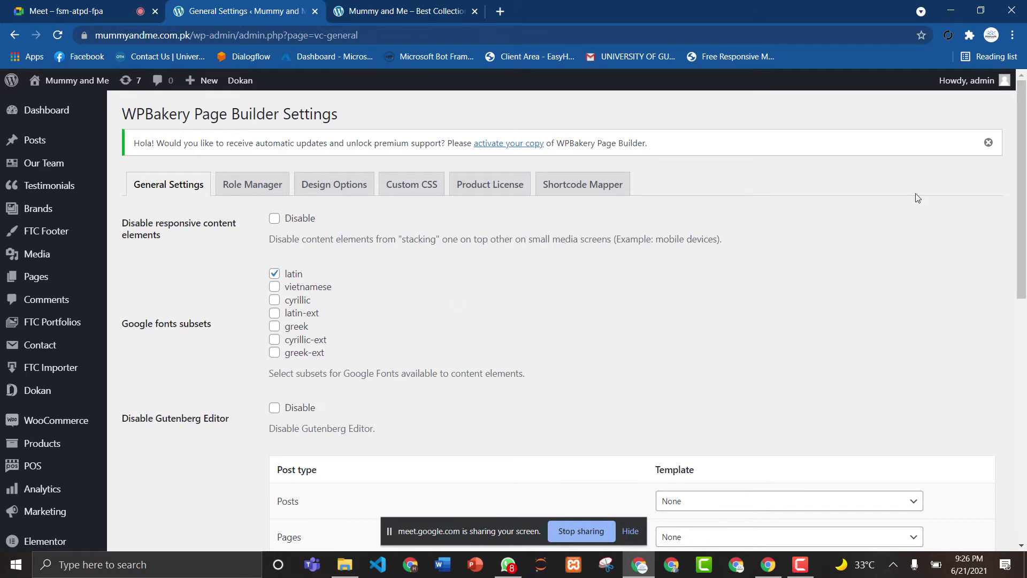
Switch WPBakery's settings to the Role Manager tab.
{"action": "left_click_drag", "start_coordinate": [1024, 114], "coordinate": [1026, 83]}
{"action": "left_click_drag", "start_coordinate": [1026, 128], "coordinate": [1026, 341]}
{"action": "scroll", "coordinate": [404, 205], "scroll_direction": "up", "scroll_amount": 8}
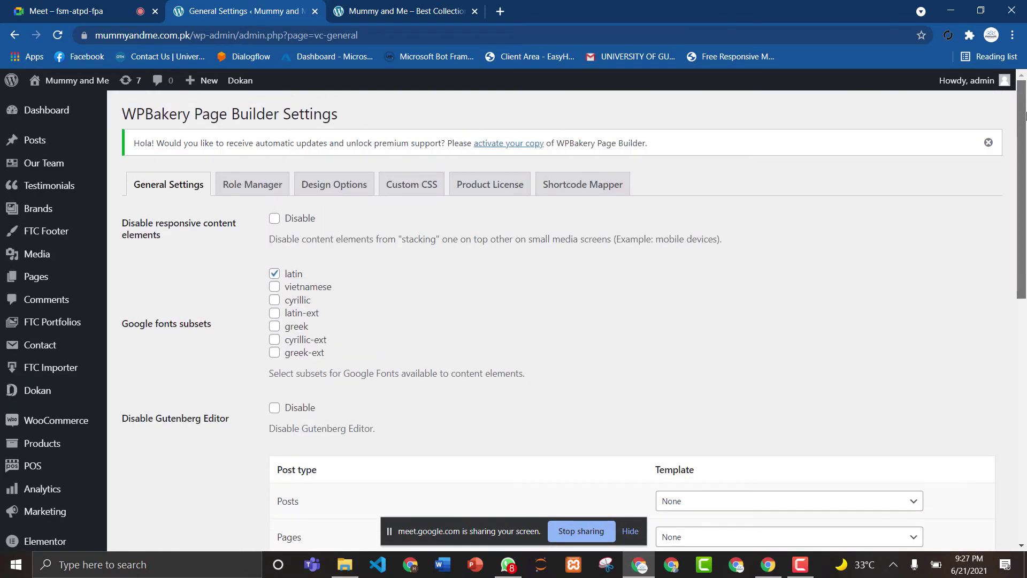
{"action": "left_click", "coordinate": [257, 188]}
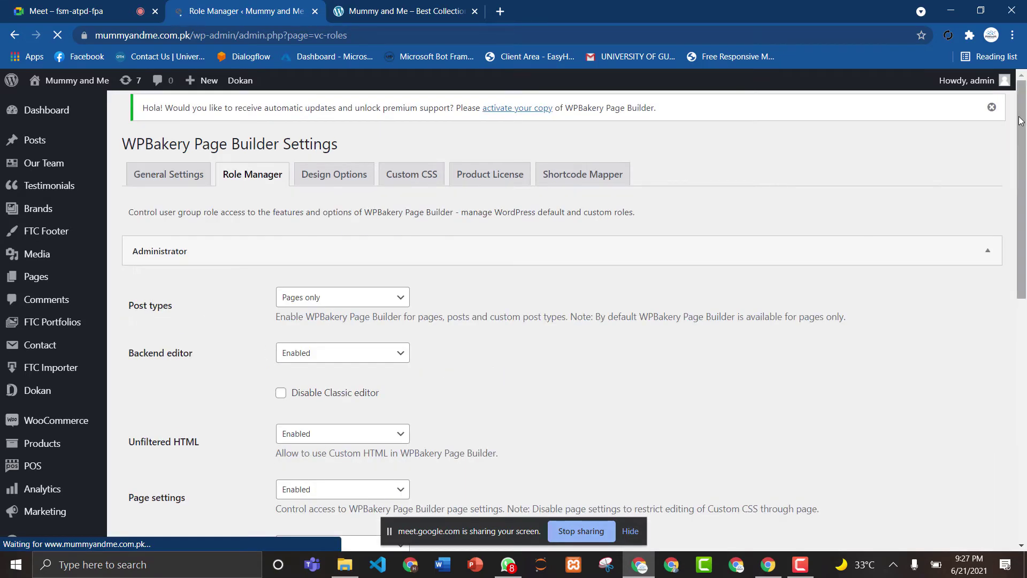
Open the WhatsApp plugin's accounts list, which is still empty.
{"action": "left_click_drag", "start_coordinate": [1021, 125], "coordinate": [1023, 261]}
{"action": "mouse_move", "coordinate": [48, 319]}
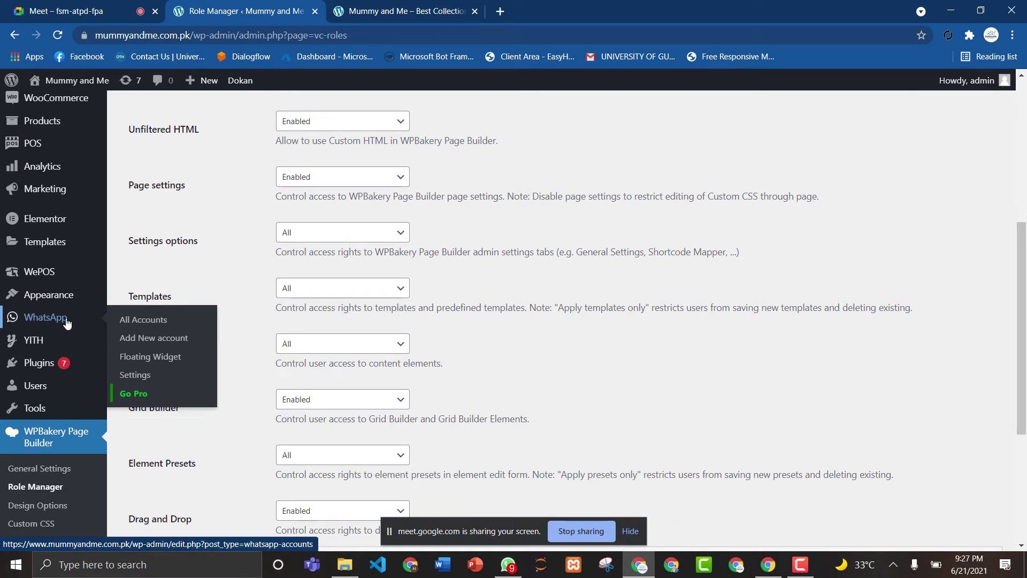
{"action": "left_click", "coordinate": [143, 323]}
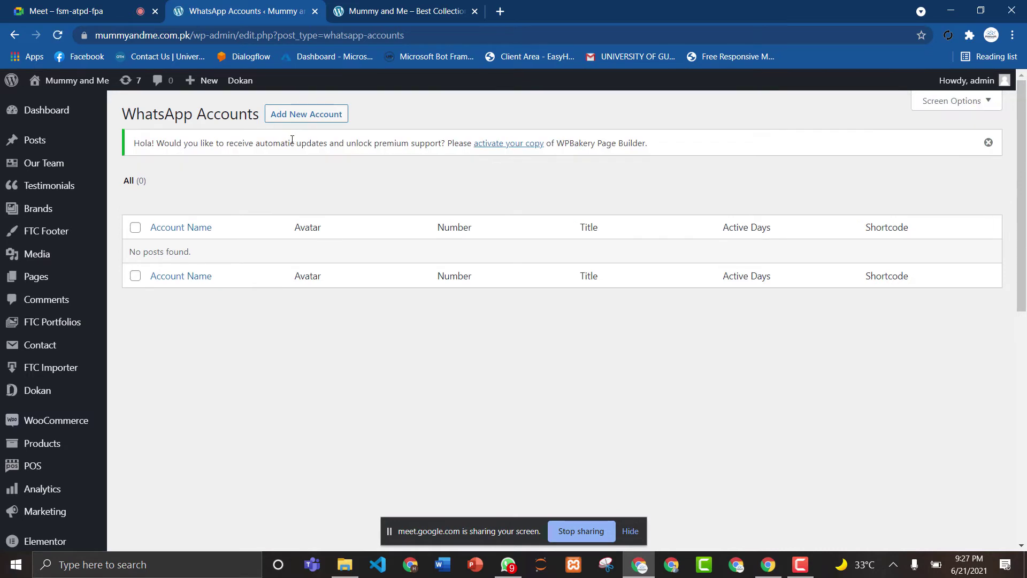
Start a new WhatsApp account, then view the storefront homepage down to its footer.
{"action": "left_click", "coordinate": [301, 120]}
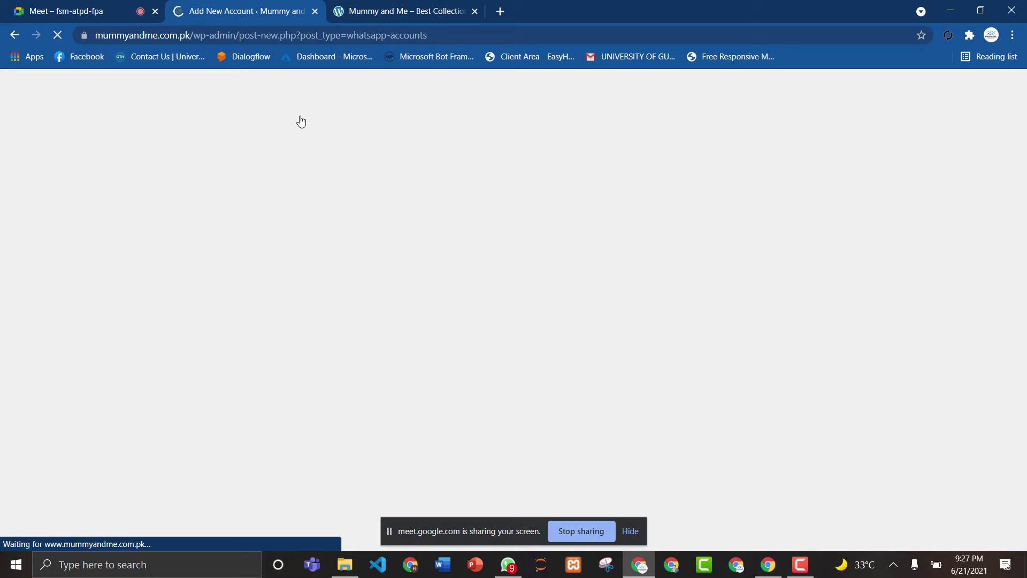
{"action": "left_click", "coordinate": [87, 10]}
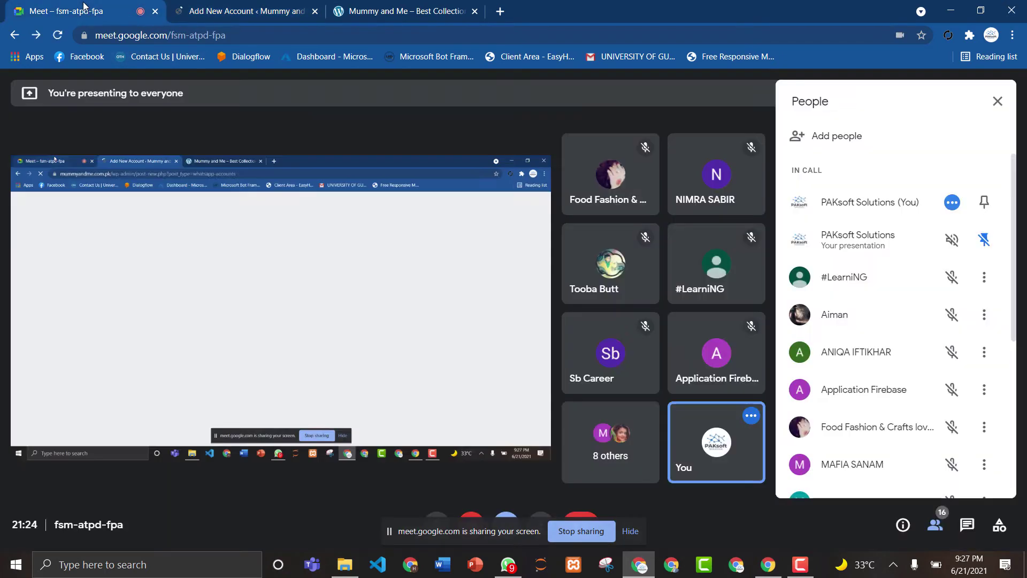
{"action": "left_click", "coordinate": [177, 7]}
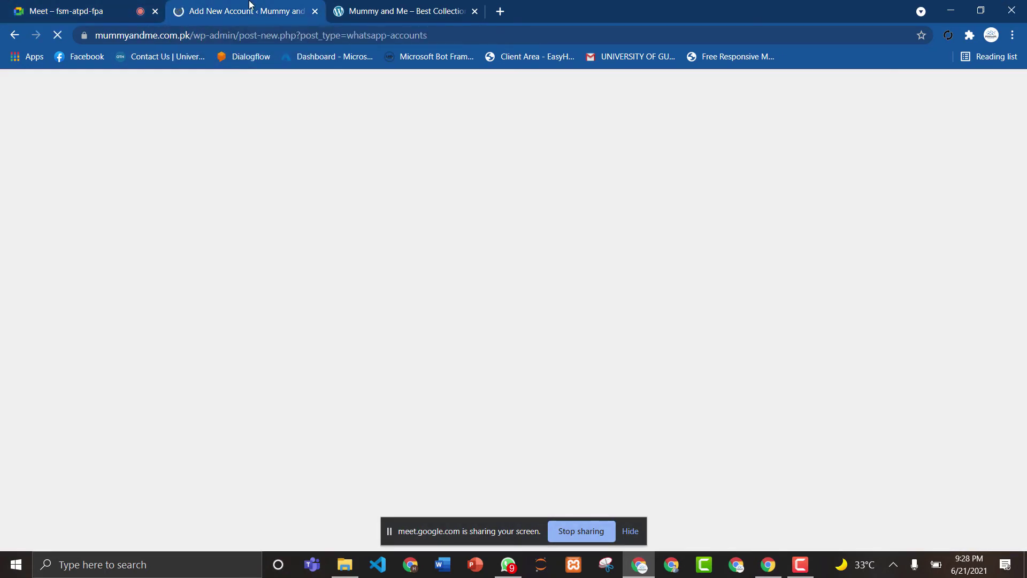
{"action": "left_click", "coordinate": [449, 13]}
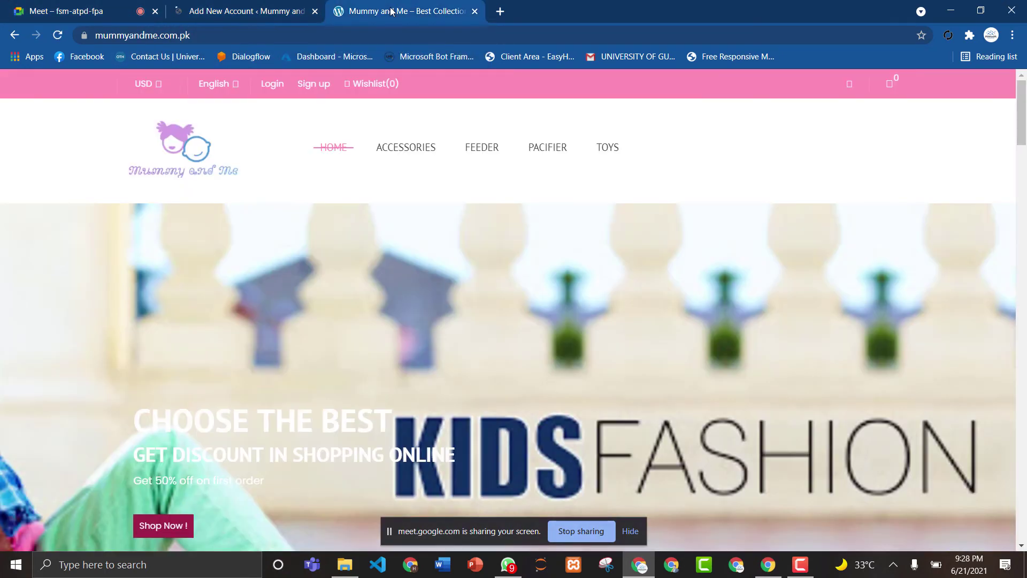
{"action": "left_click_drag", "start_coordinate": [1022, 113], "coordinate": [1025, 530]}
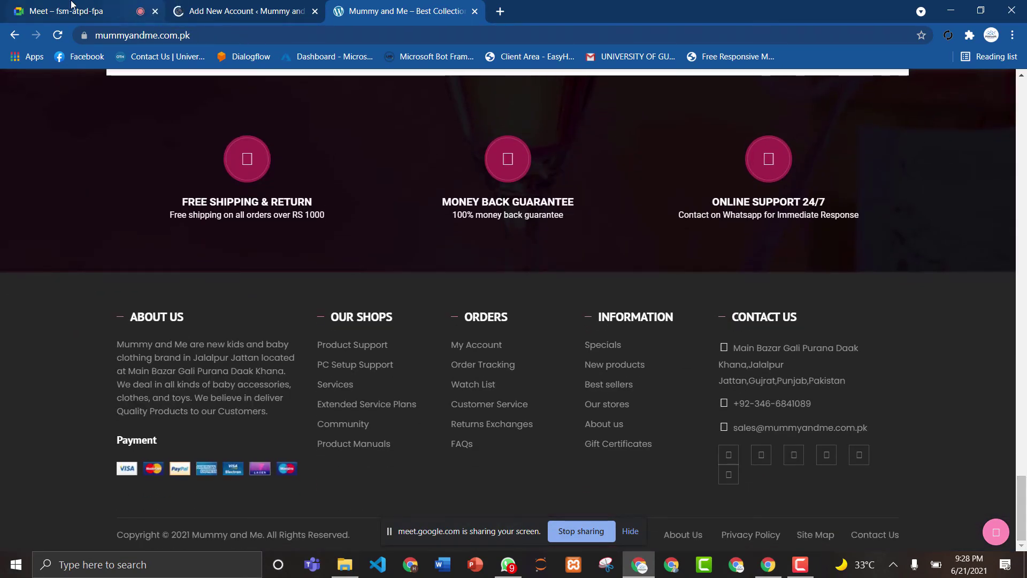
Publish account 'MummyandMe' with the store's phone number and title 'MummyandMe'.
{"action": "left_click", "coordinate": [201, 4]}
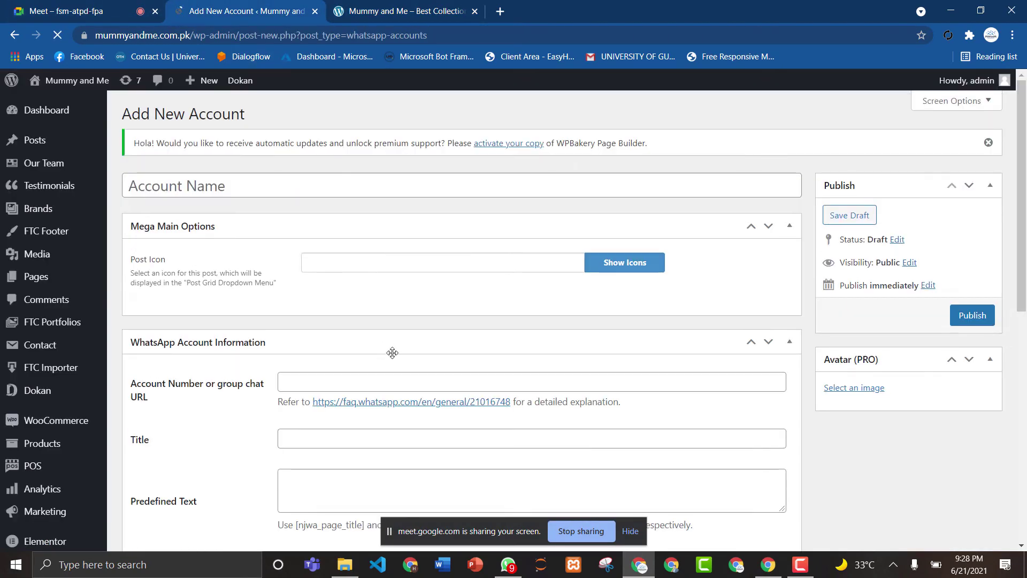
{"action": "left_click", "coordinate": [257, 180]}
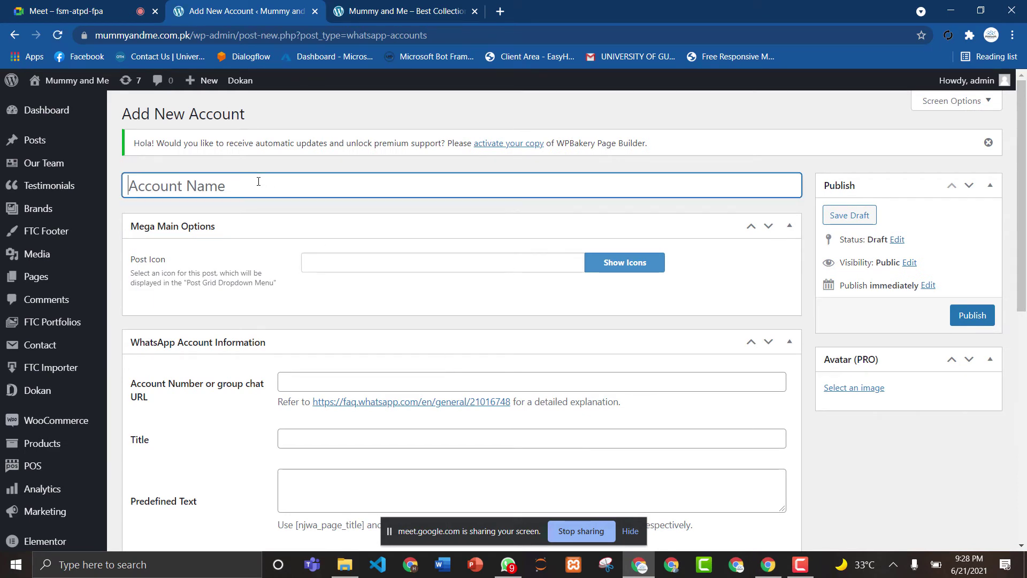
{"action": "type", "text": "M"}
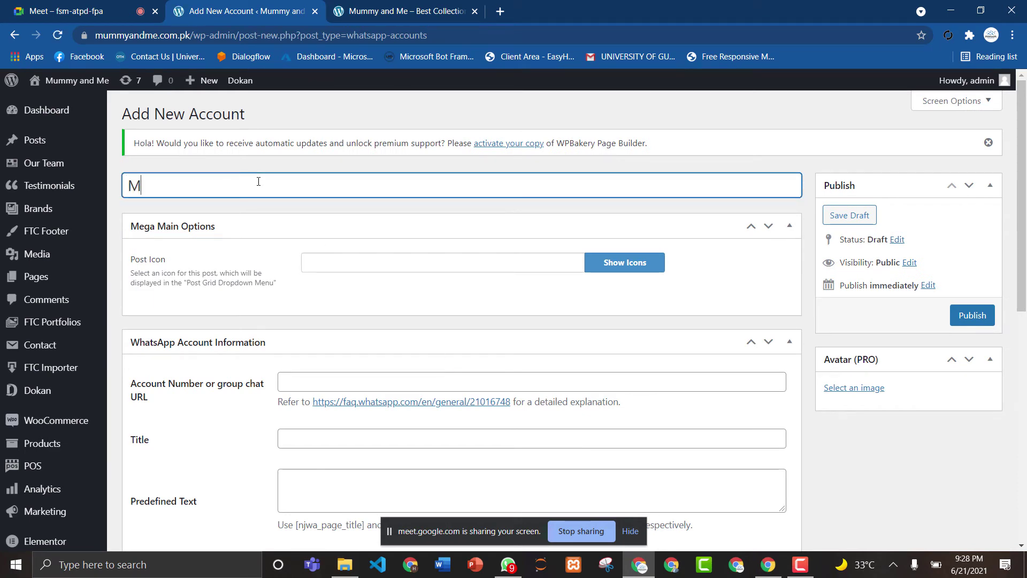
{"action": "type", "text": "ummyand"}
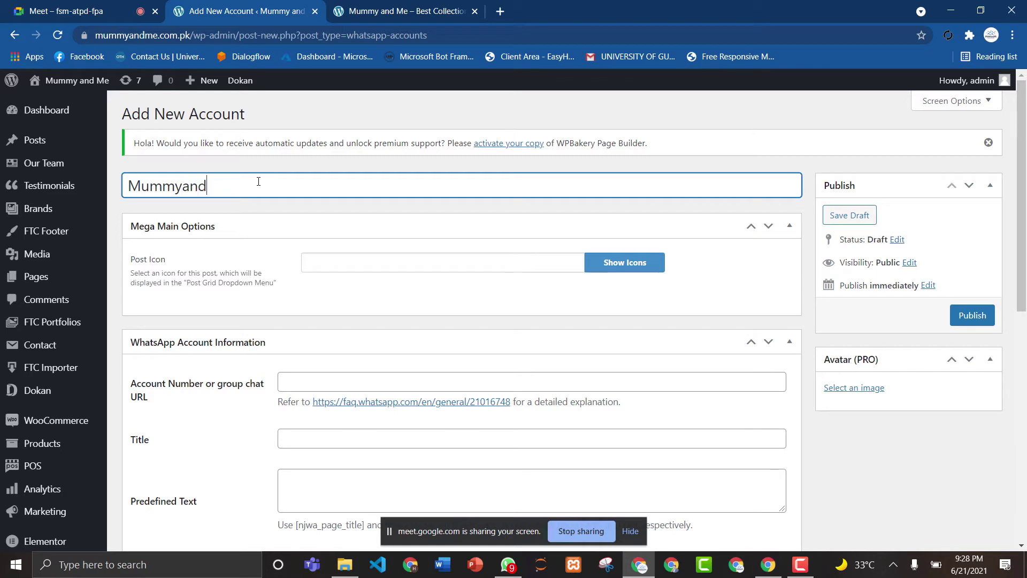
{"action": "type", "text": "Me"}
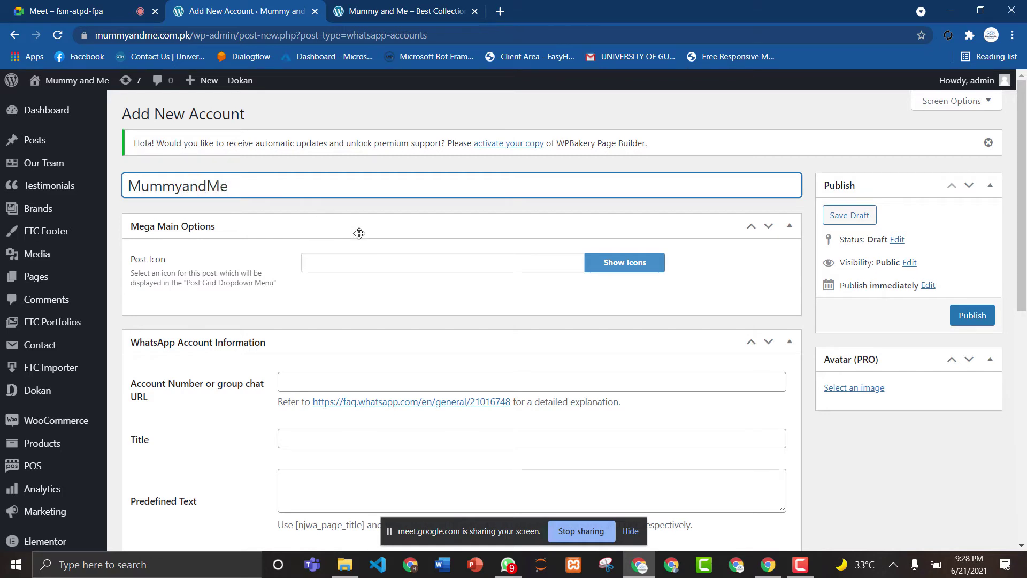
{"action": "left_click", "coordinate": [339, 378]}
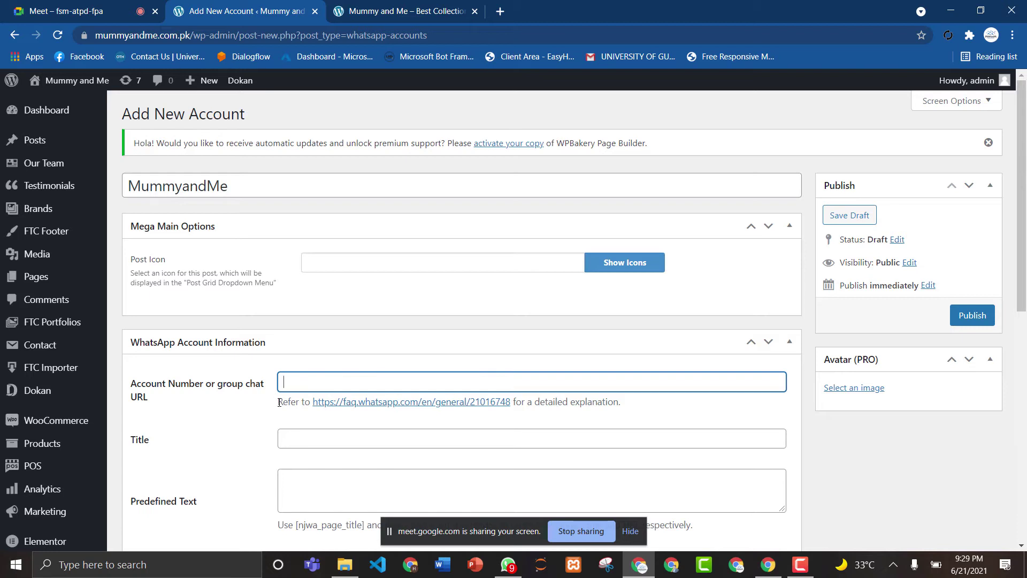
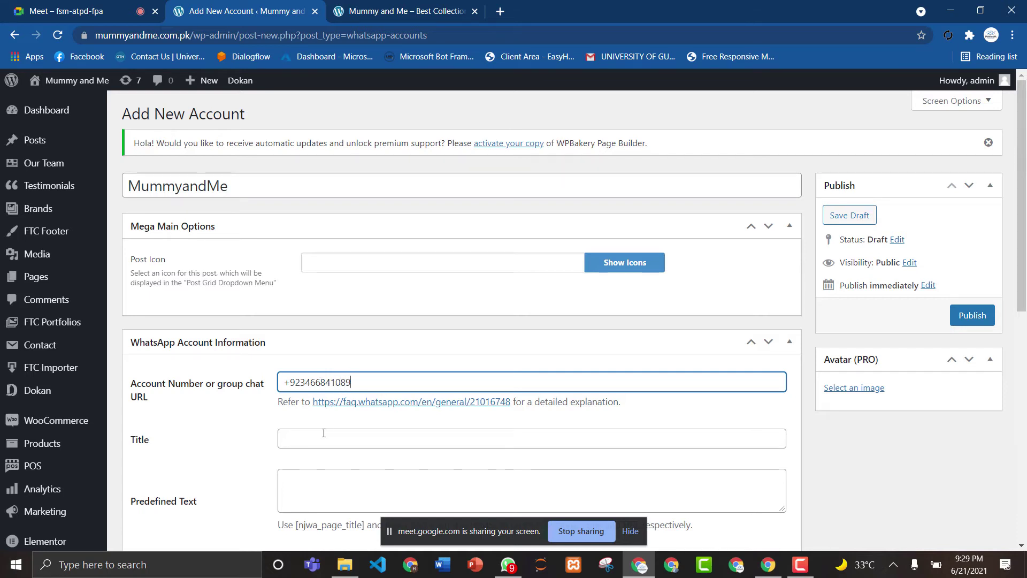
{"action": "left_click", "coordinate": [324, 434]}
{"action": "type", "text": "Mu"}
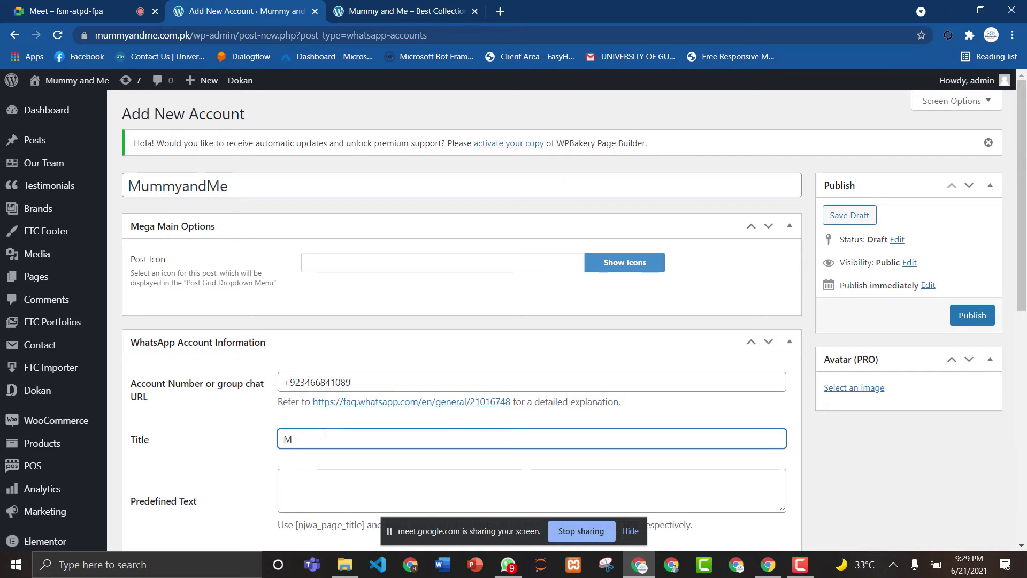
{"action": "type", "text": "mmyandMe"}
{"action": "left_click_drag", "start_coordinate": [1022, 208], "coordinate": [1026, 262]}
{"action": "left_click", "coordinate": [967, 259]}
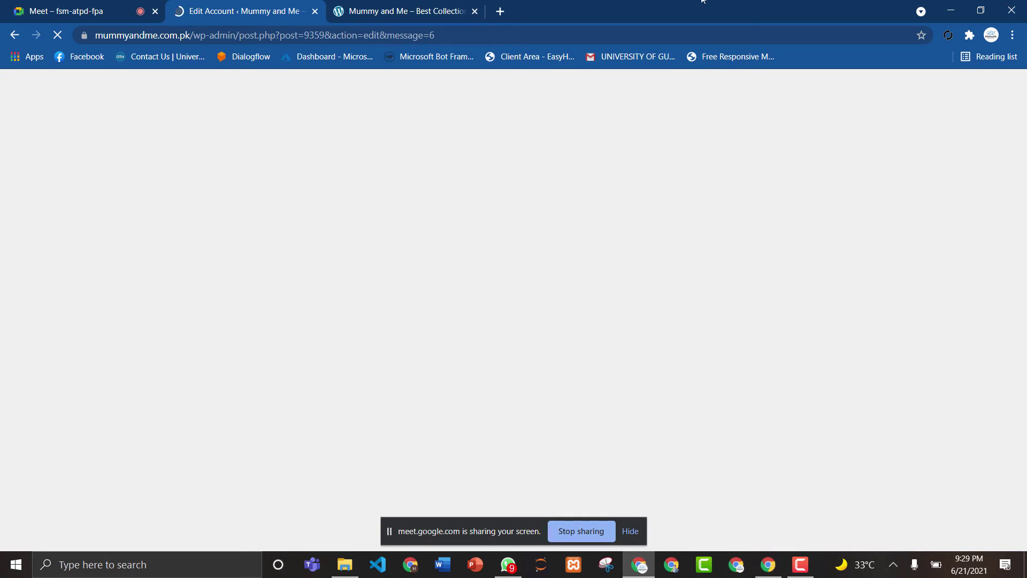
{"action": "left_click", "coordinate": [420, 12]}
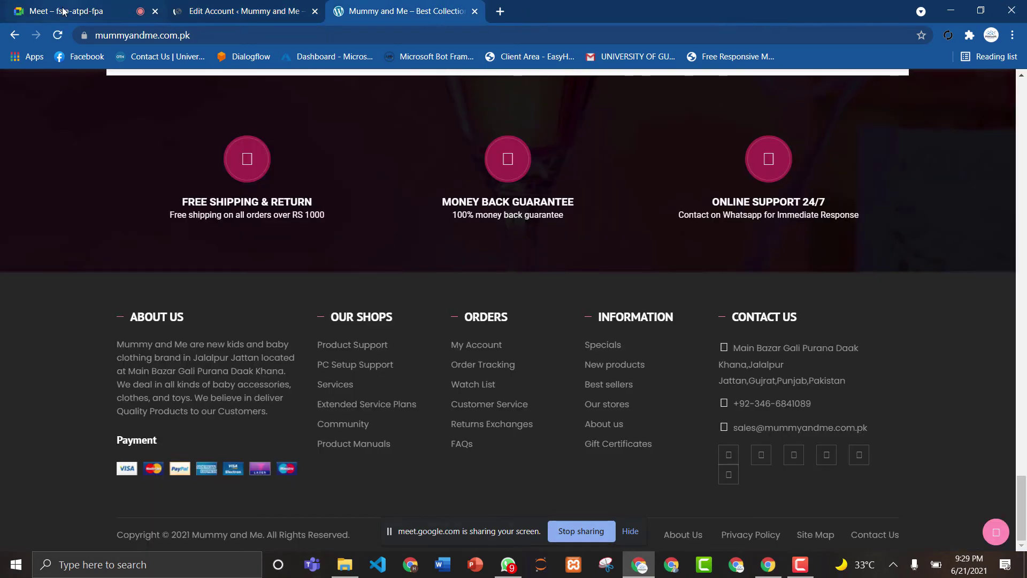
{"action": "left_click", "coordinate": [217, 12]}
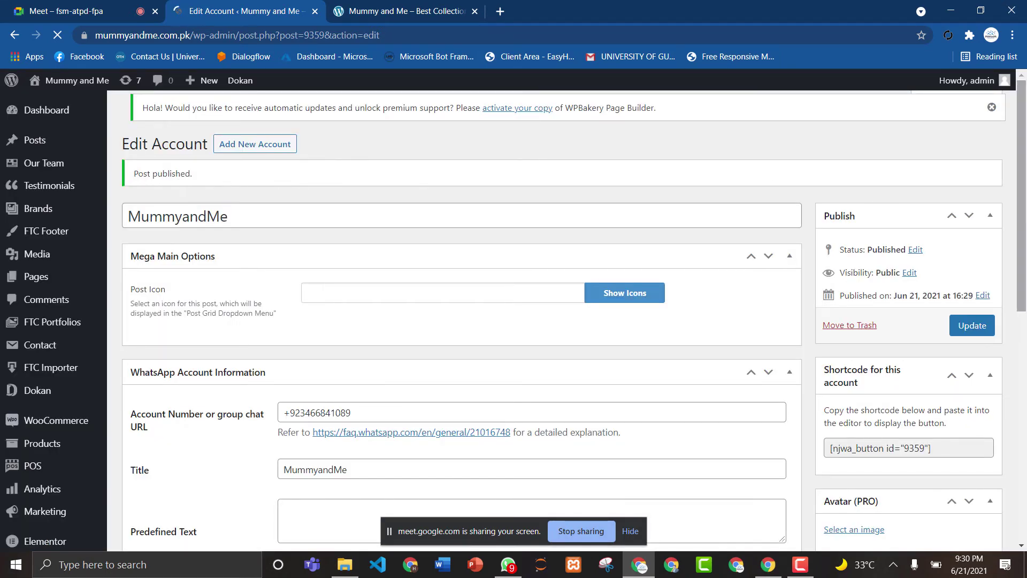
Scroll the MummyandMe edit page, keeping the 'Need Help? Chat with us' label and #2DB742 color.
{"action": "scroll", "coordinate": [309, 182], "scroll_direction": "down", "scroll_amount": 4}
{"action": "scroll", "coordinate": [1011, 255], "scroll_direction": "down", "scroll_amount": 4}
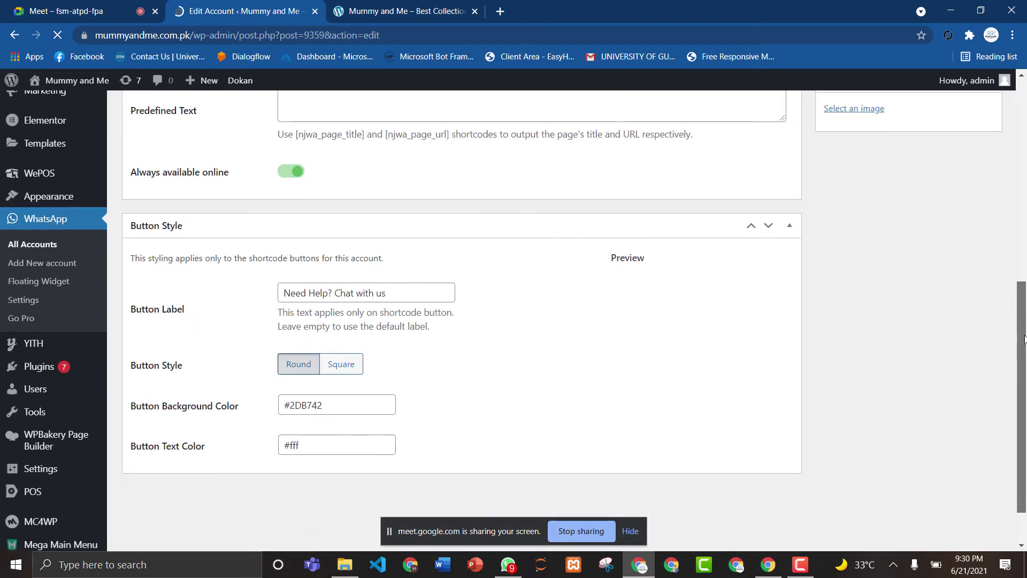
{"action": "scroll", "coordinate": [1011, 256], "scroll_direction": "up", "scroll_amount": 5}
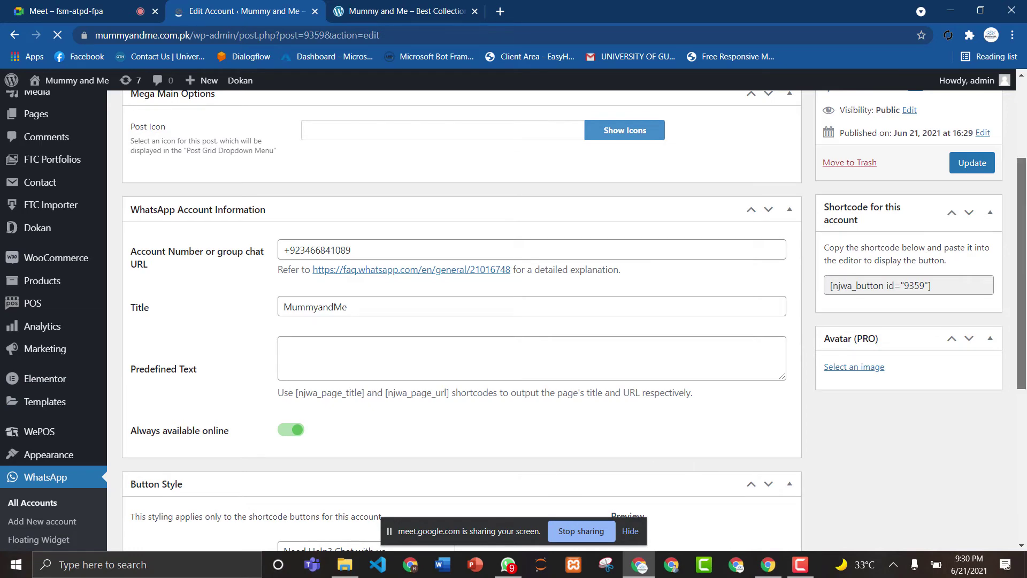
{"action": "left_click_drag", "start_coordinate": [1021, 257], "coordinate": [1021, 322]}
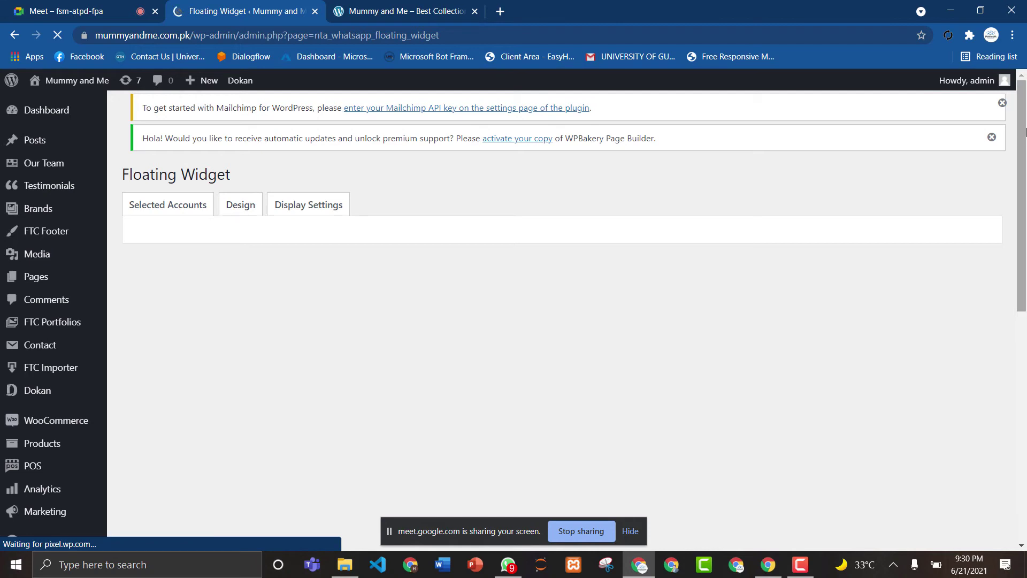
{"action": "scroll", "coordinate": [562, 321], "scroll_direction": "down", "scroll_amount": 9}
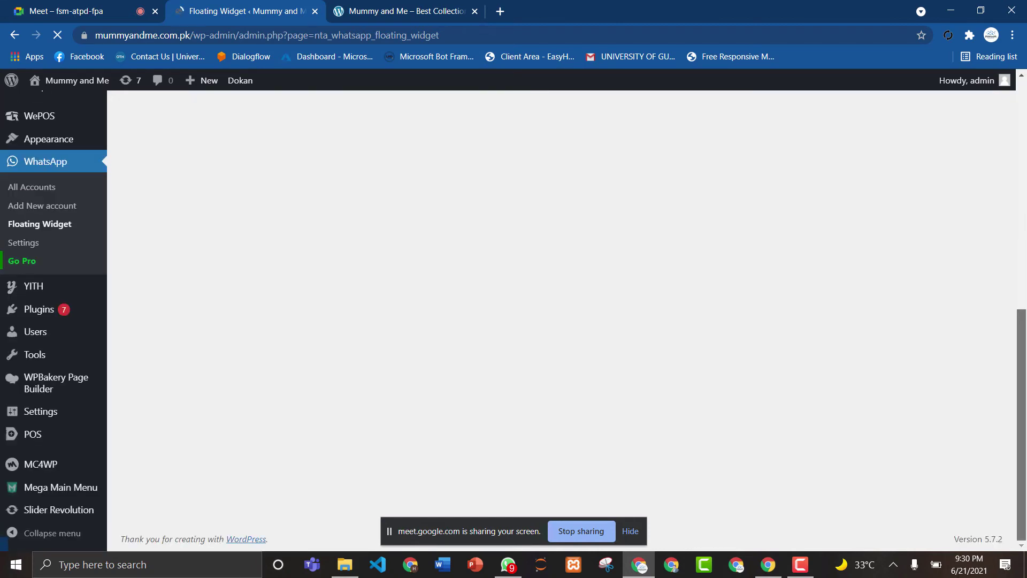
{"action": "scroll", "coordinate": [600, 123], "scroll_direction": "up", "scroll_amount": 9}
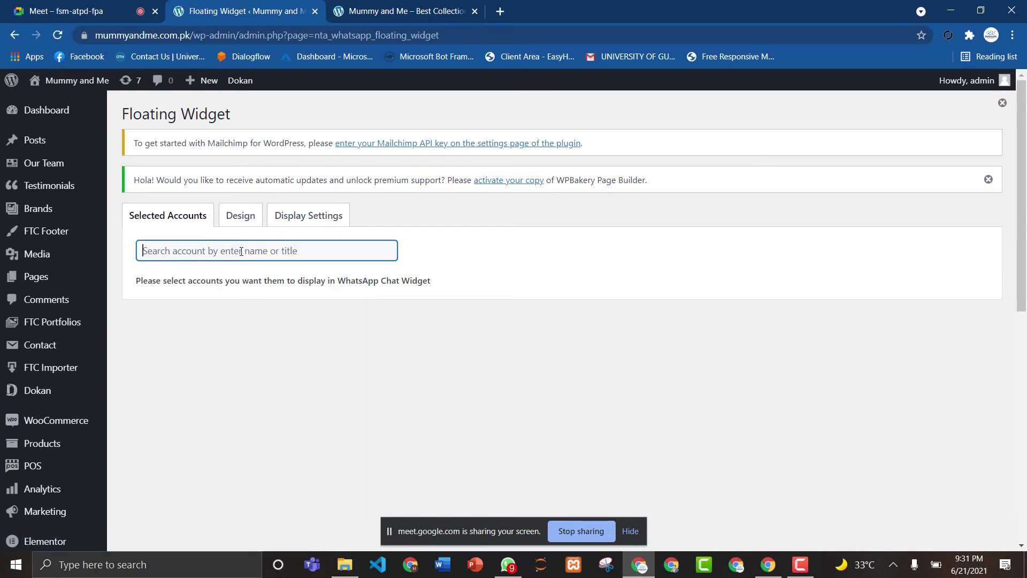
{"action": "left_click", "coordinate": [241, 251]}
Add MummyandMe to the widget's selected accounts, then review the Design and Display Settings tabs.
{"action": "left_click", "coordinate": [222, 287]}
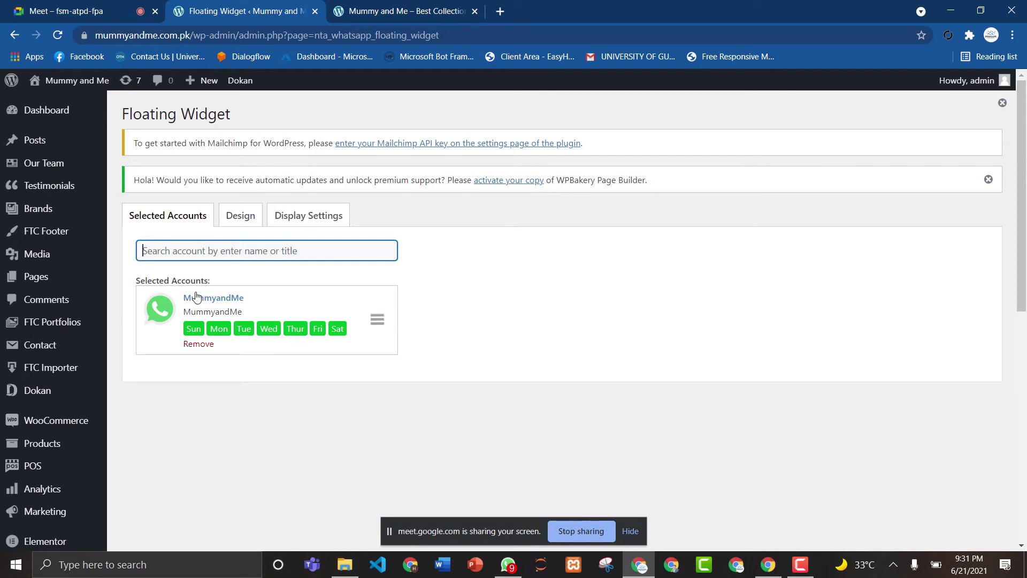
{"action": "left_click", "coordinate": [240, 229]}
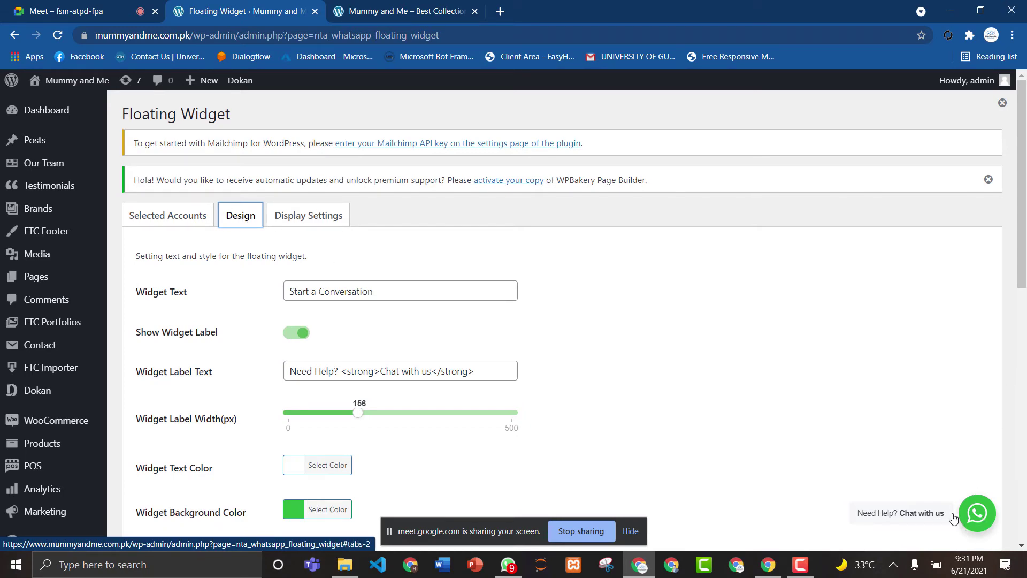
{"action": "scroll", "coordinate": [1025, 180], "scroll_direction": "down", "scroll_amount": 2}
{"action": "left_click_drag", "start_coordinate": [1026, 181], "coordinate": [1009, 107]}
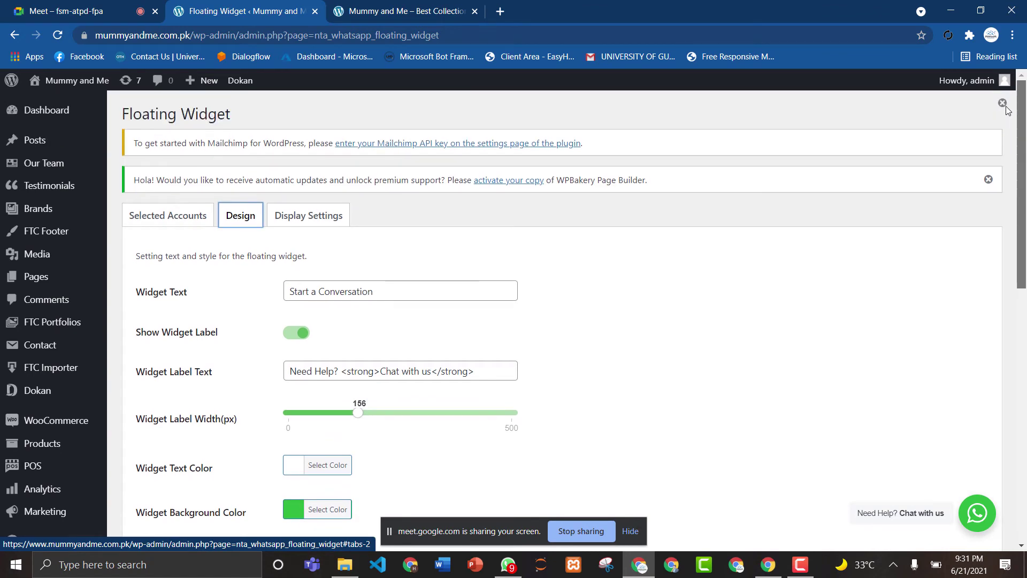
{"action": "left_click", "coordinate": [312, 218]}
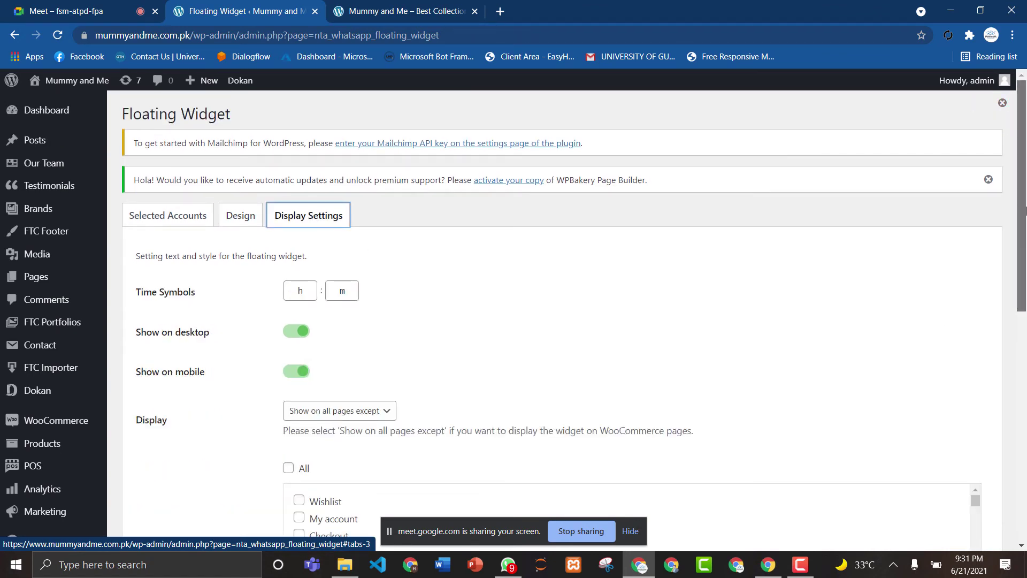
Tick All under Display, save the floating widget settings, and reload the page.
{"action": "left_click_drag", "start_coordinate": [1022, 214], "coordinate": [1022, 303]}
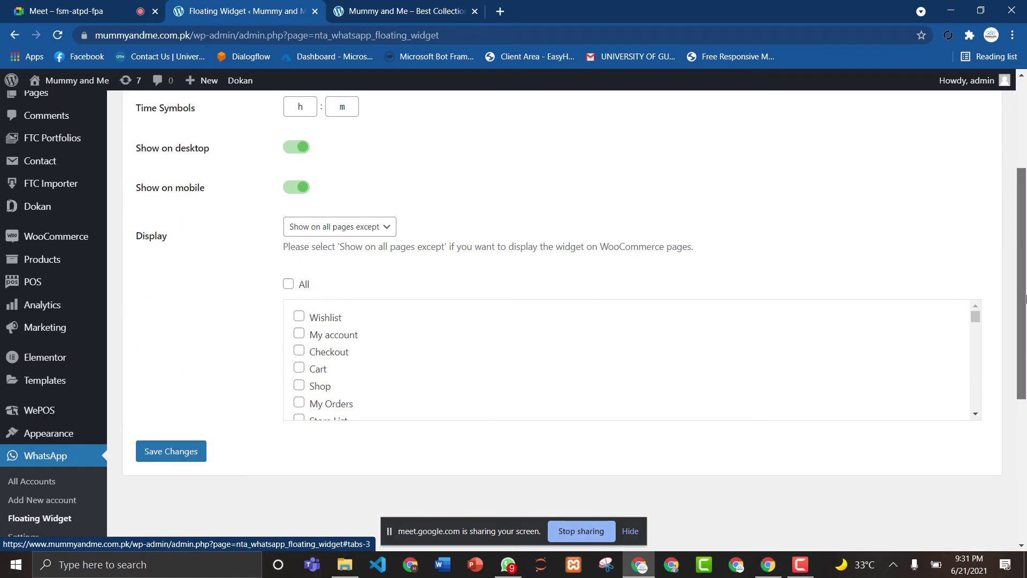
{"action": "left_click", "coordinate": [288, 283]}
{"action": "left_click_drag", "start_coordinate": [1026, 276], "coordinate": [1025, 313]}
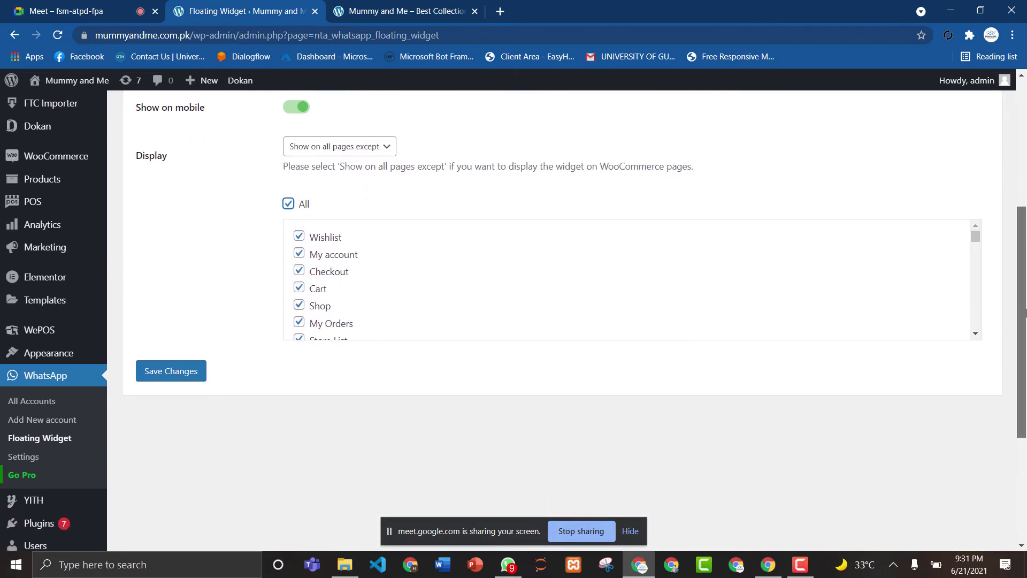
{"action": "left_click", "coordinate": [179, 372]}
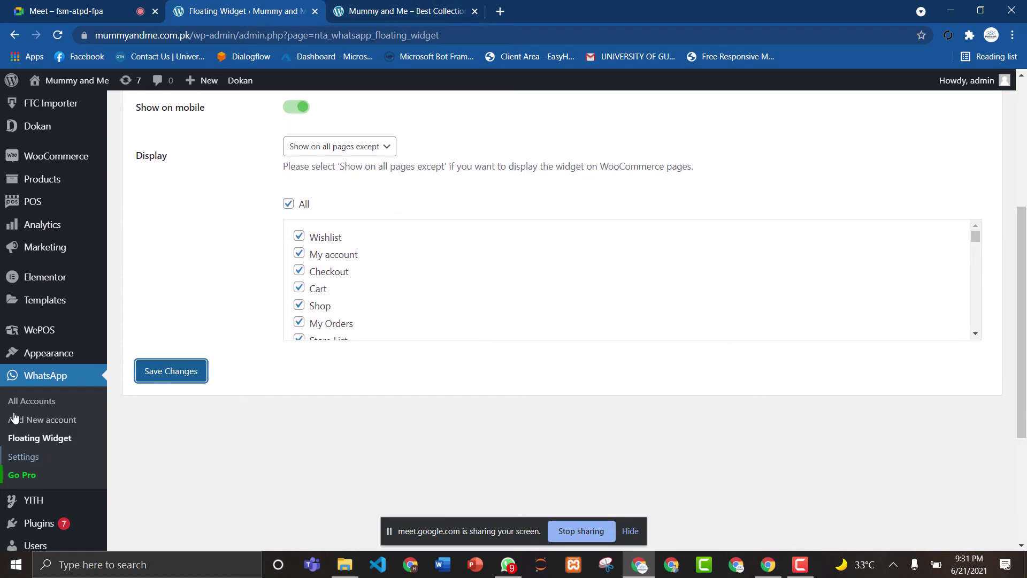
{"action": "left_click", "coordinate": [59, 38]}
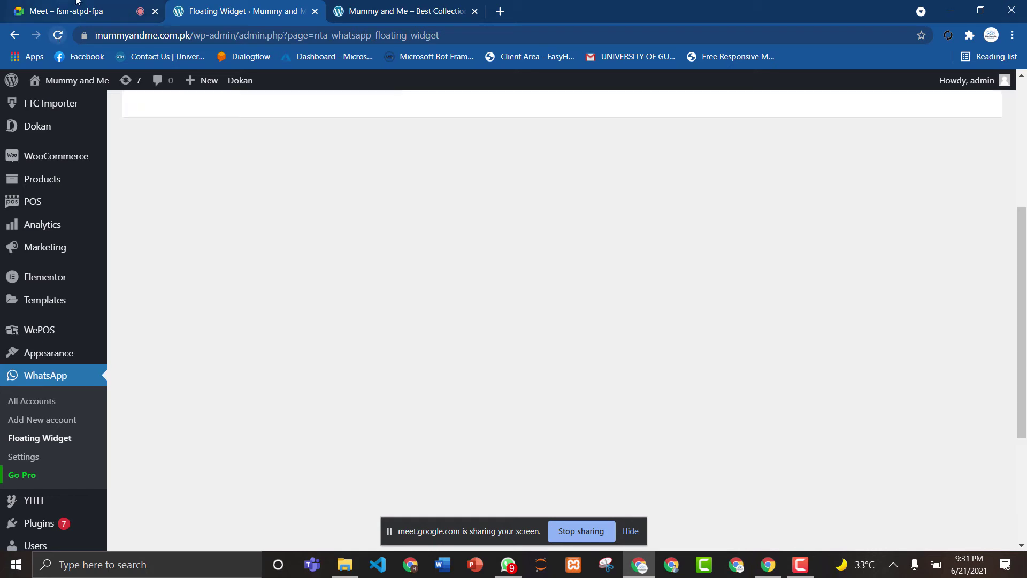
Reload the storefront to look for the widget, then return to the Floating Widget settings.
{"action": "left_click", "coordinate": [390, 10]}
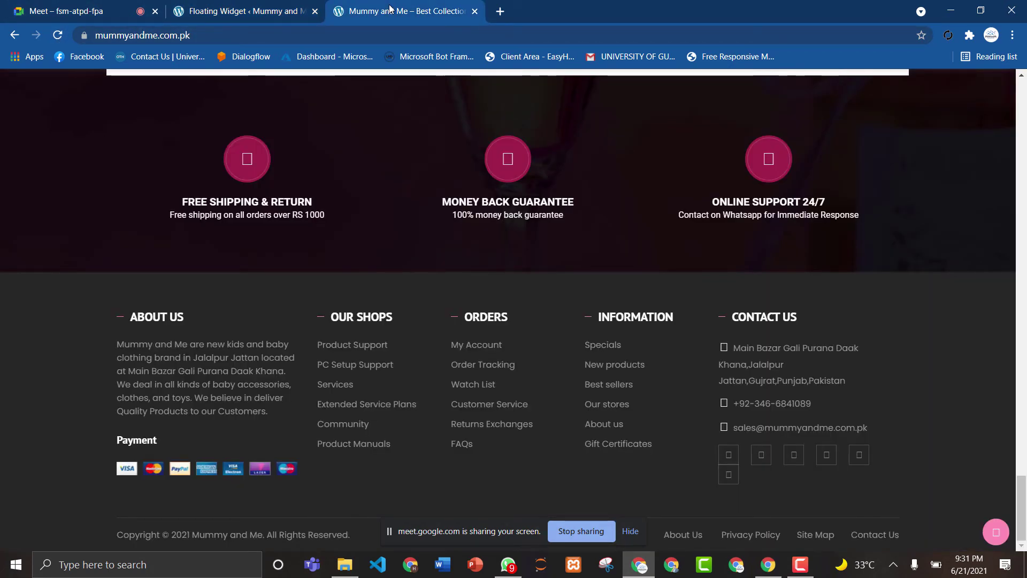
{"action": "left_click_drag", "start_coordinate": [1023, 478], "coordinate": [315, 113]}
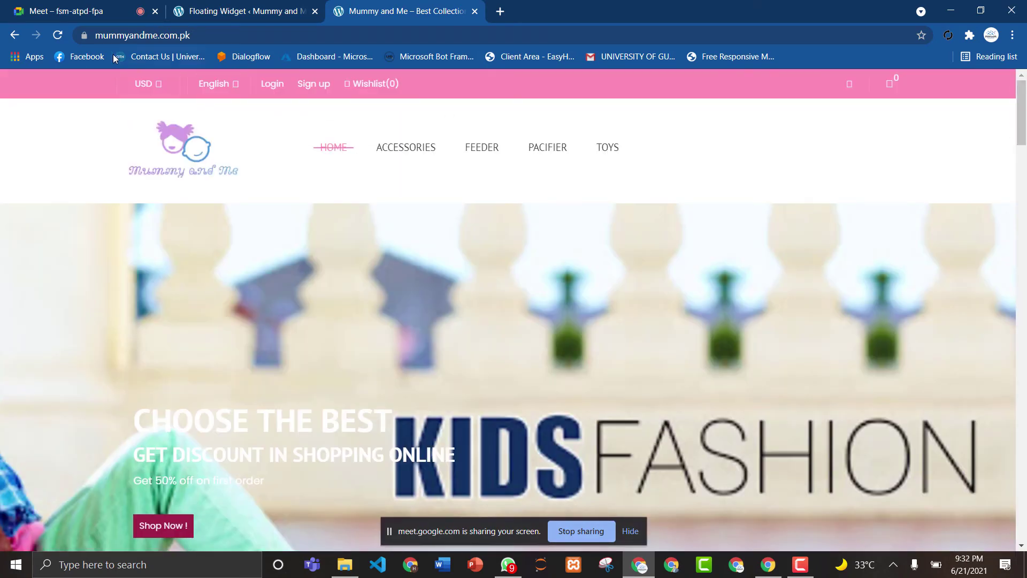
{"action": "left_click", "coordinate": [58, 35]}
{"action": "left_click", "coordinate": [223, 6]}
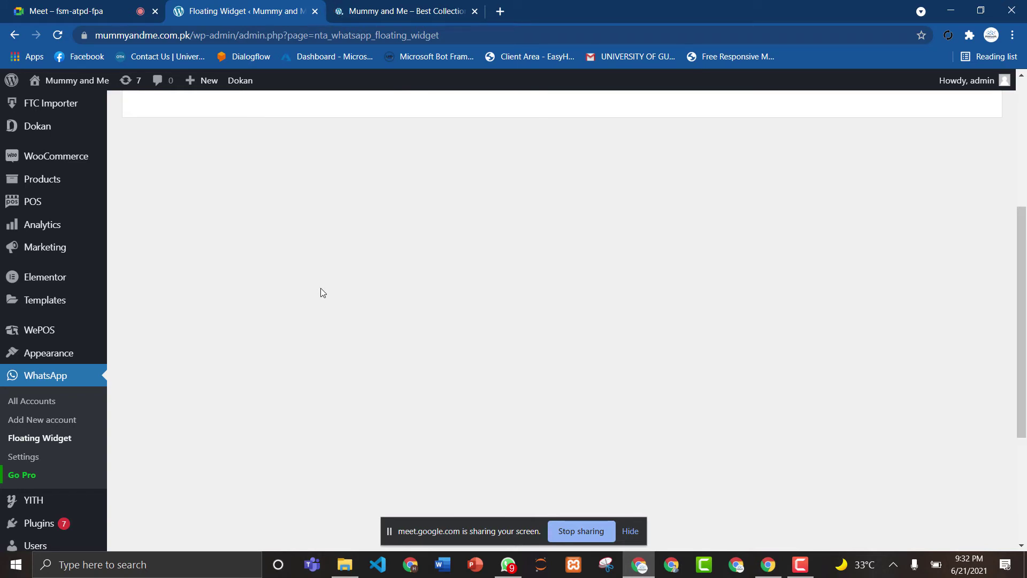
{"action": "left_click", "coordinate": [395, 7]}
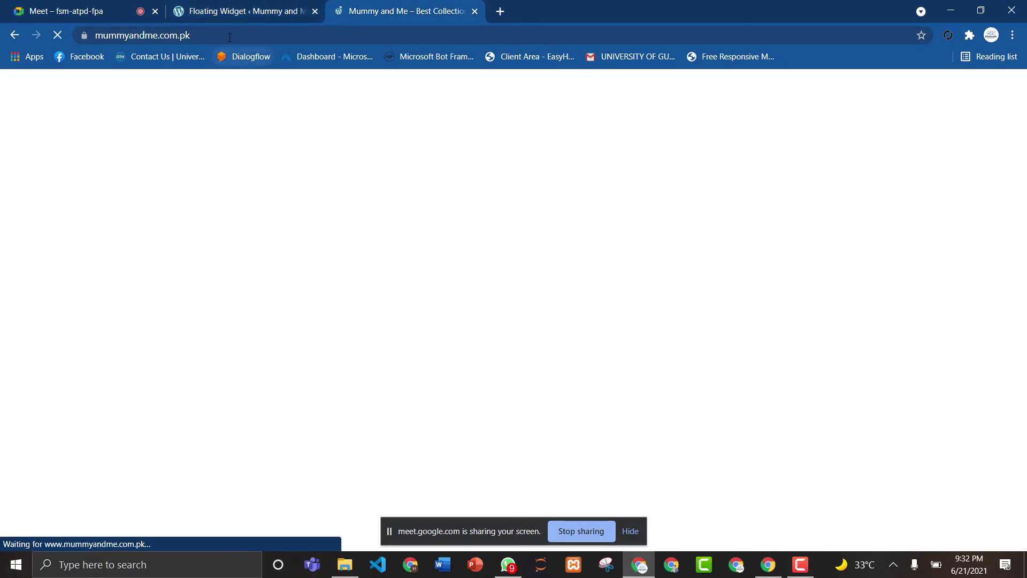
{"action": "left_click", "coordinate": [235, 13]}
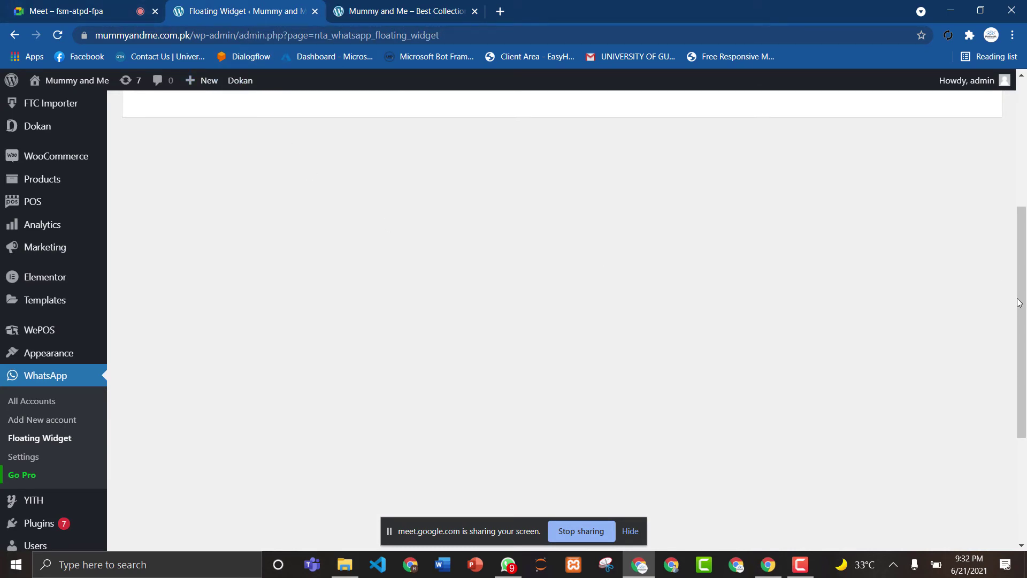
{"action": "left_click_drag", "start_coordinate": [1018, 301], "coordinate": [1026, 152]}
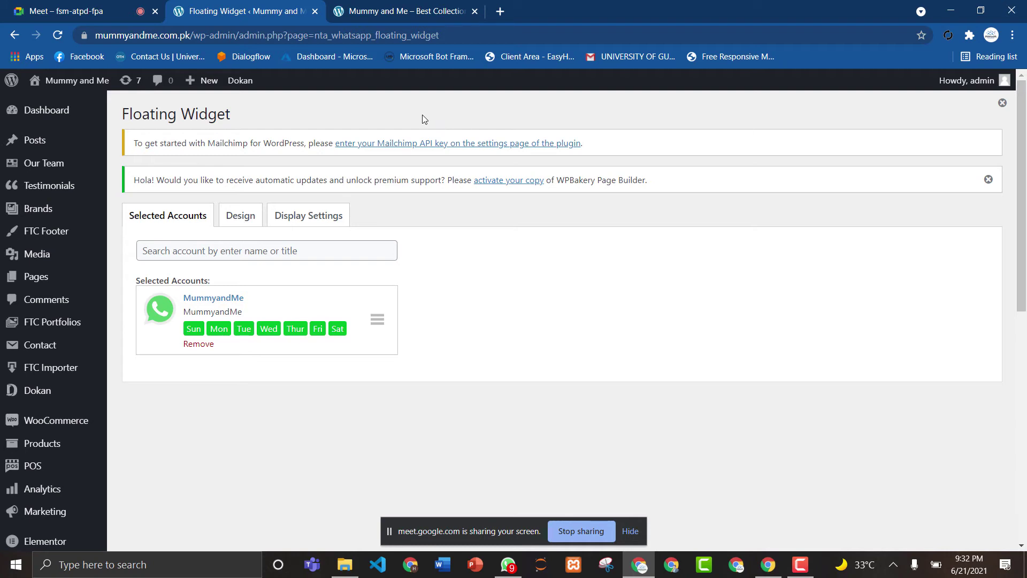
Compare the storefront again, ending on Selected Accounts with MummyandMe available Sunday through Saturday.
{"action": "left_click", "coordinate": [391, 12]}
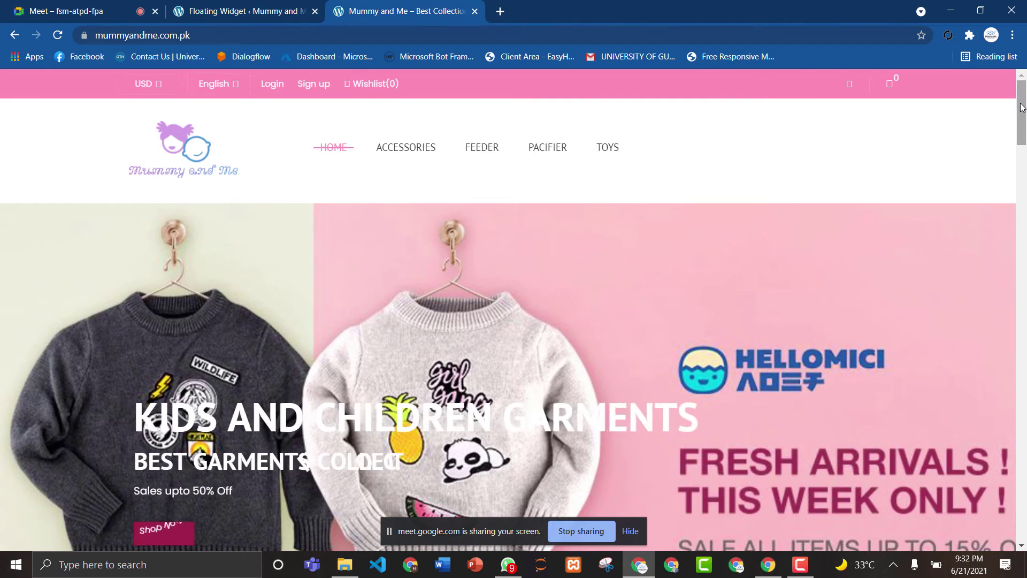
{"action": "left_click_drag", "start_coordinate": [1022, 117], "coordinate": [1015, 73]}
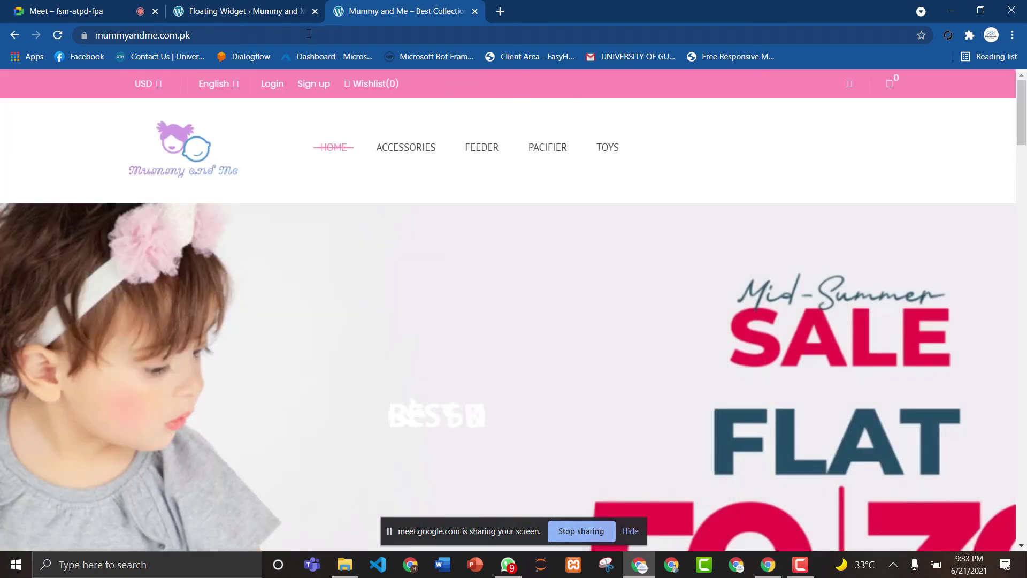
{"action": "left_click", "coordinate": [245, 13]}
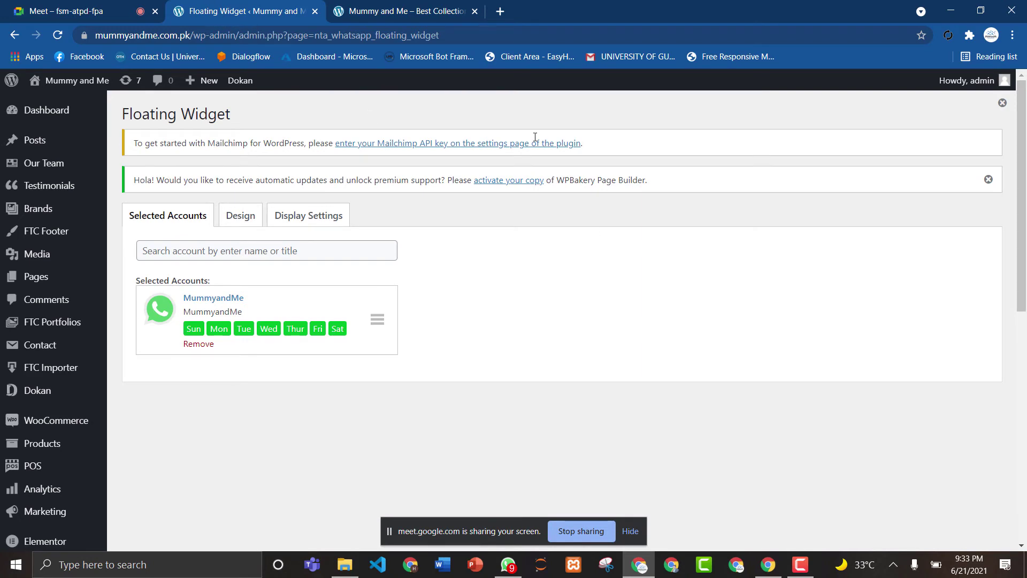
{"action": "left_click", "coordinate": [414, 11]}
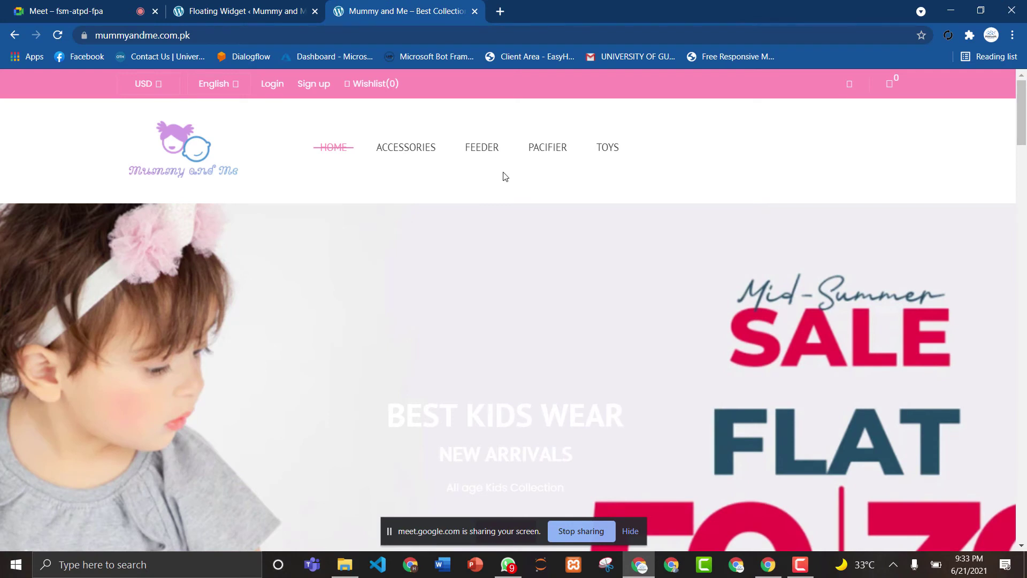
{"action": "left_click", "coordinate": [242, 5]}
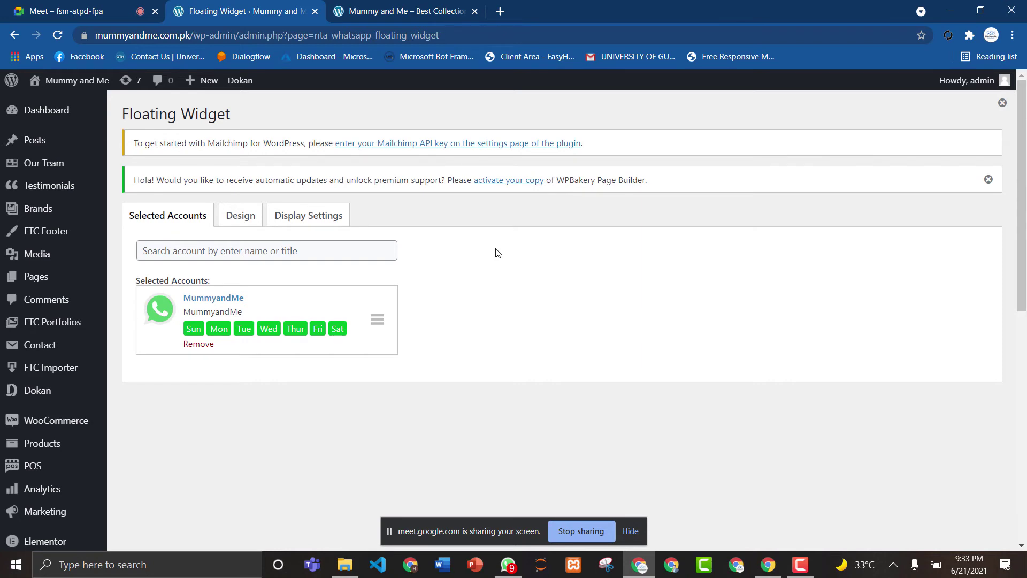
{"action": "left_click", "coordinate": [390, 6]}
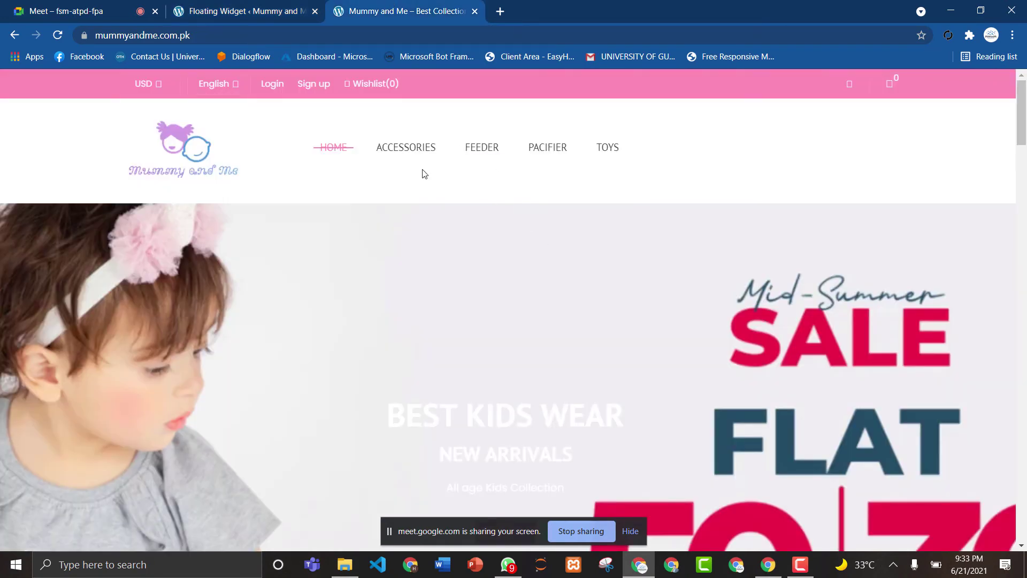
{"action": "left_click", "coordinate": [242, 11]}
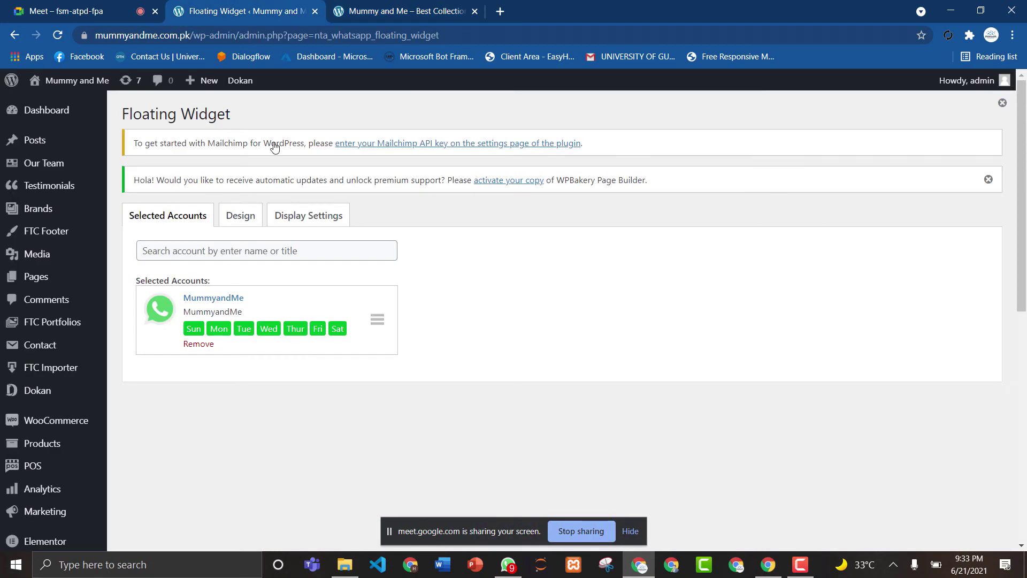
Review Display Settings: desktop and mobile on, shown on all pages except listed ones.
{"action": "left_click", "coordinate": [234, 210]}
{"action": "left_click", "coordinate": [337, 217]}
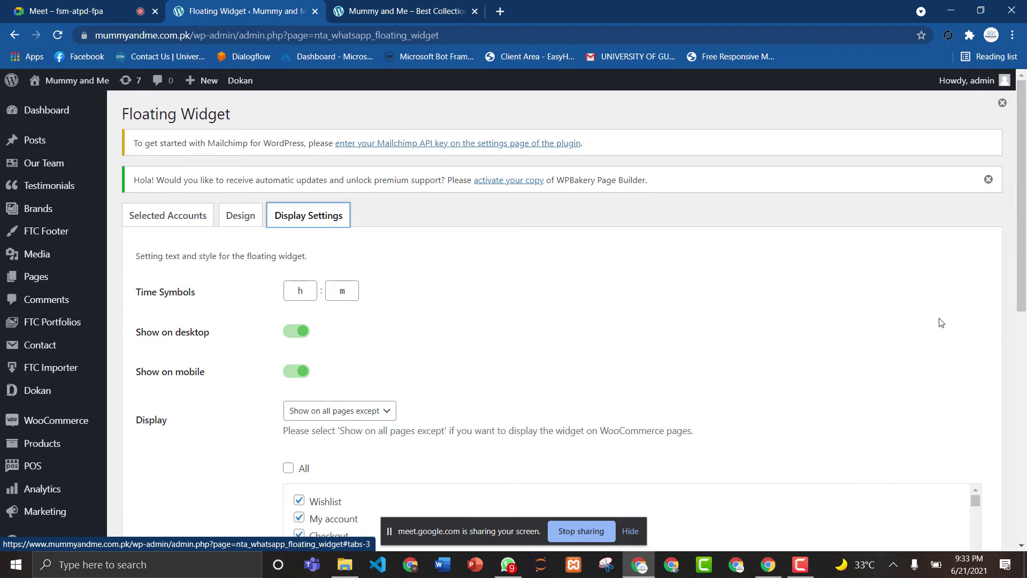
{"action": "left_click_drag", "start_coordinate": [1021, 214], "coordinate": [1022, 331]}
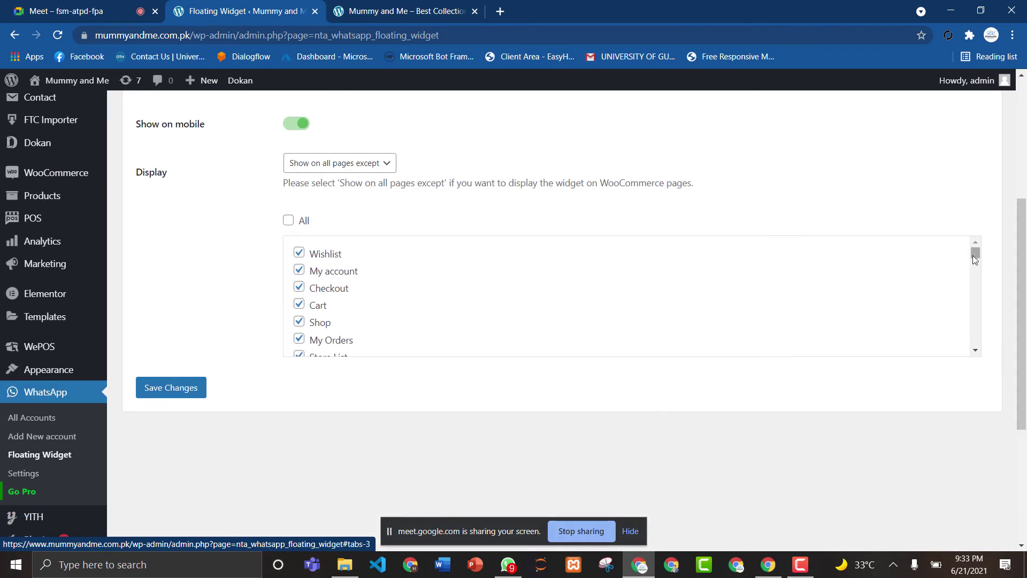
{"action": "left_click_drag", "start_coordinate": [975, 258], "coordinate": [983, 218]}
{"action": "scroll", "coordinate": [1025, 269], "scroll_direction": "up", "scroll_amount": 2}
{"action": "left_click_drag", "start_coordinate": [1026, 269], "coordinate": [1025, 245]}
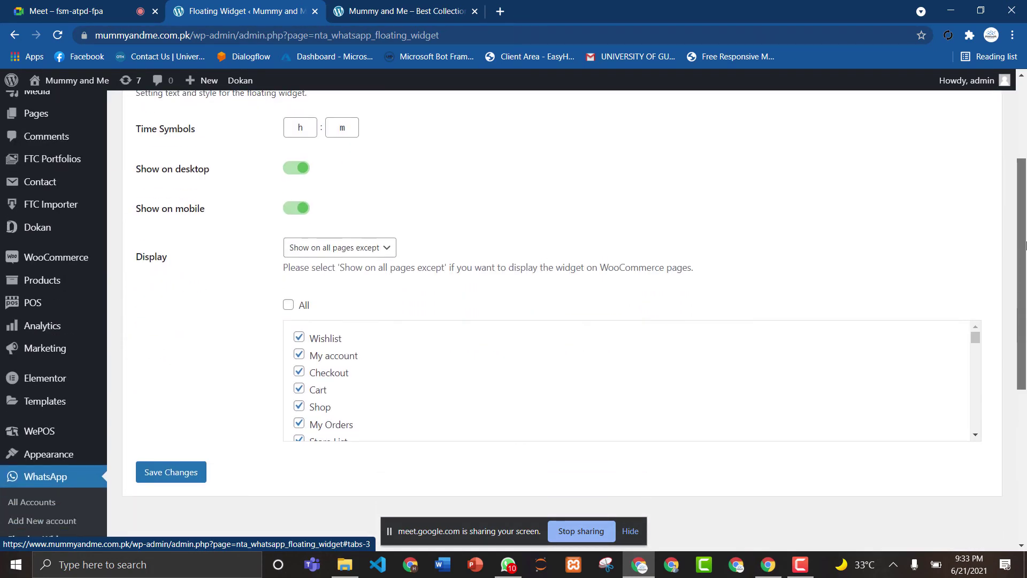
Reload the Mummy and Me storefront homepage to check for the widget.
{"action": "left_click", "coordinate": [421, 6]}
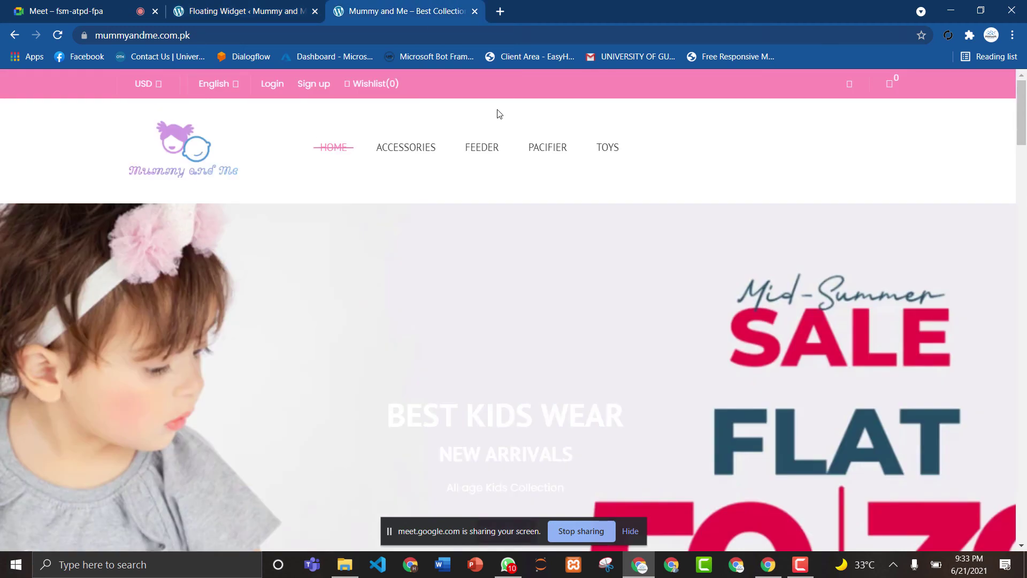
{"action": "left_click", "coordinate": [57, 35]}
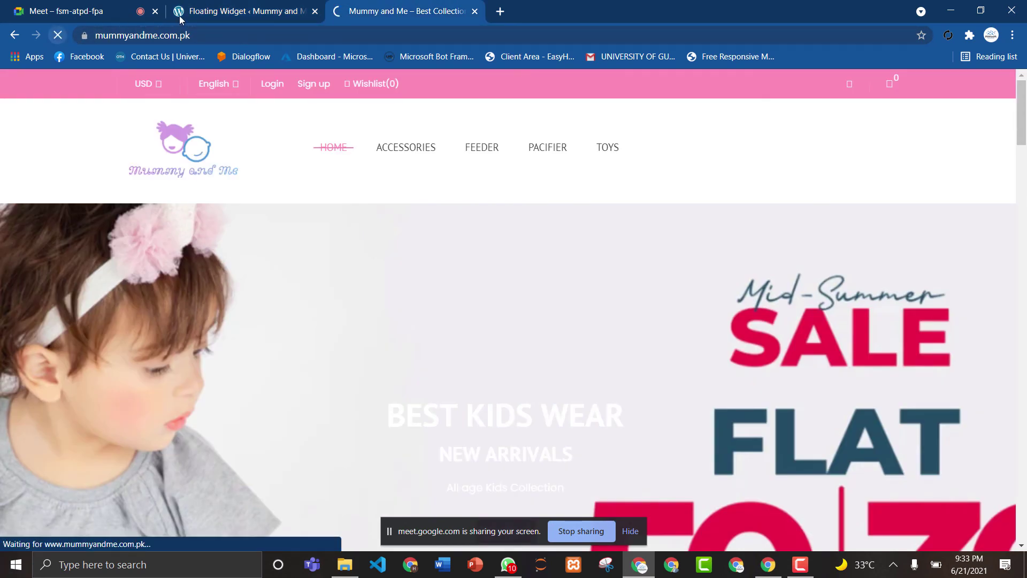
{"action": "left_click", "coordinate": [222, 10]}
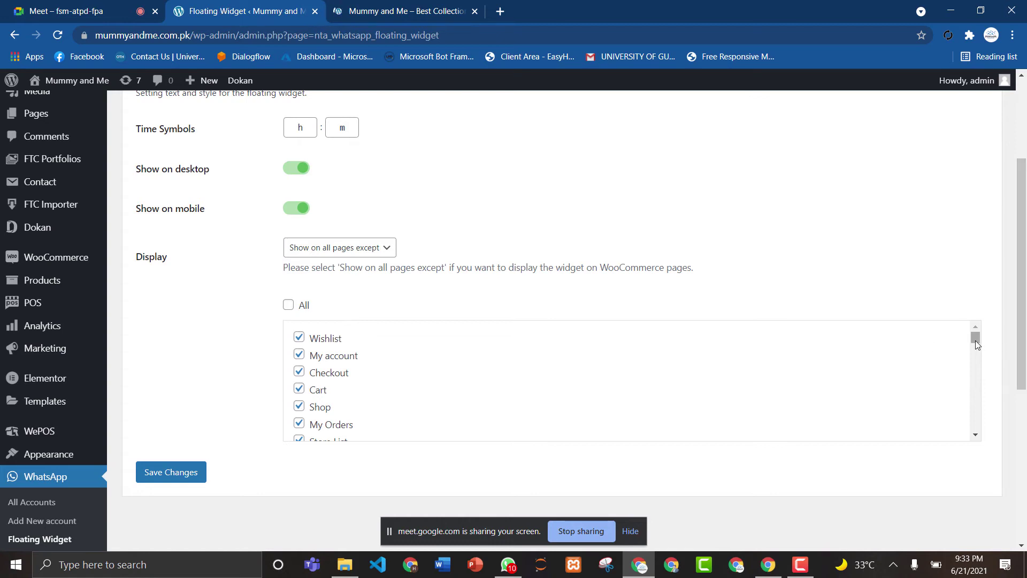
{"action": "left_click_drag", "start_coordinate": [976, 342], "coordinate": [1016, 428]}
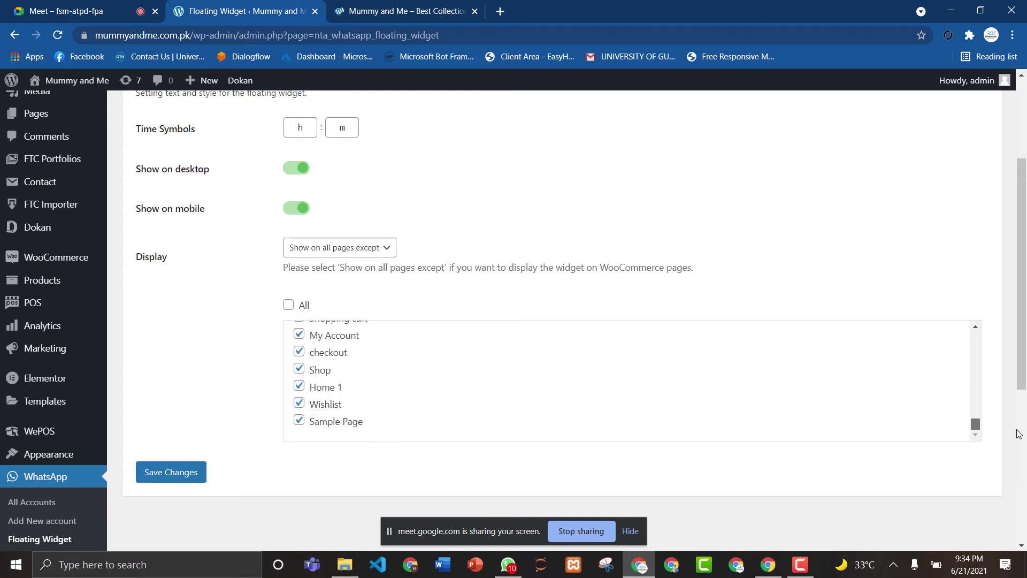
{"action": "left_click", "coordinate": [393, 6]}
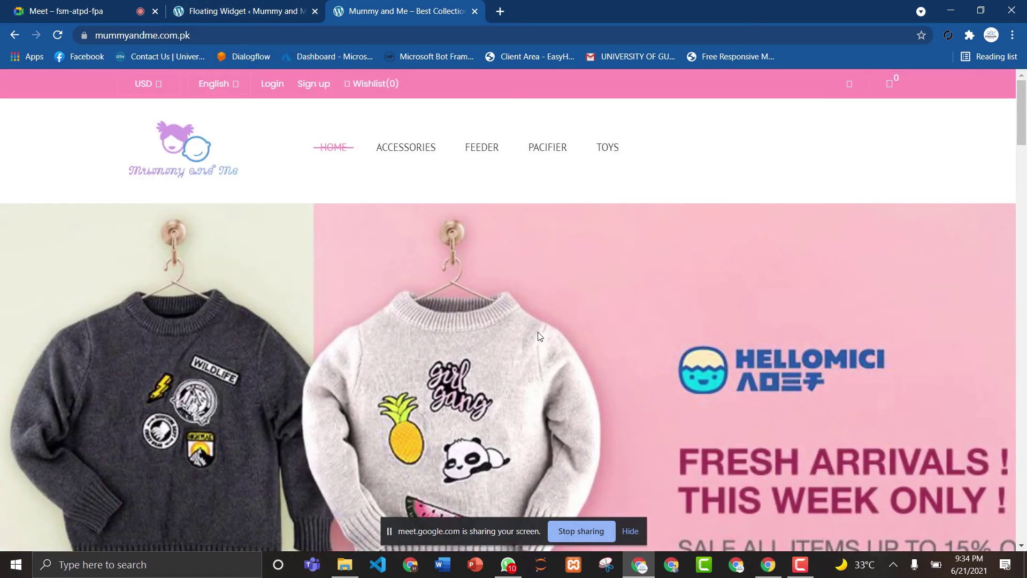
Go to the ACCESSORIES category and expand the 'Need Help? Chat with us' widget listing MummyandMe.
{"action": "left_click_drag", "start_coordinate": [1022, 128], "coordinate": [1023, 97]}
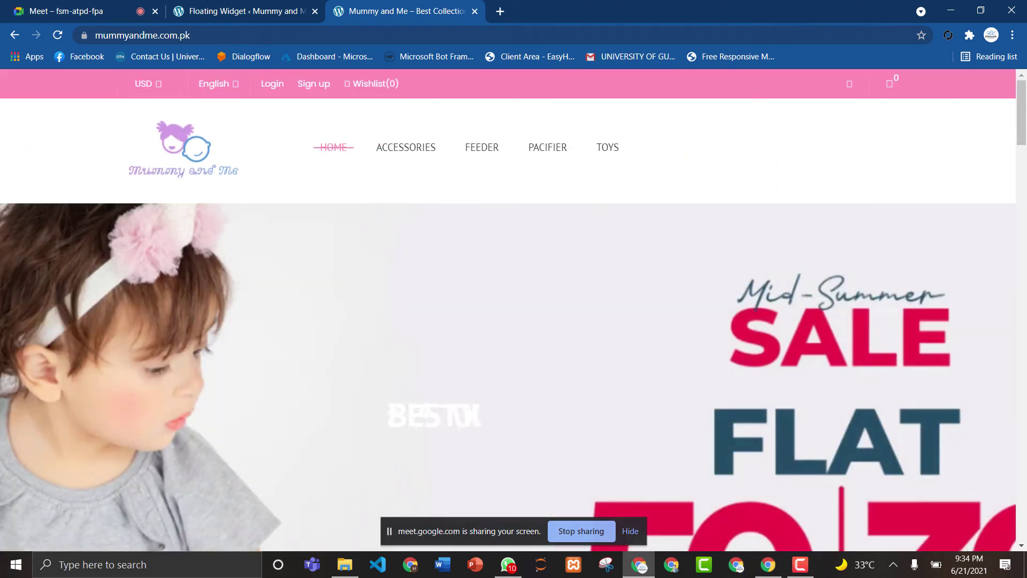
{"action": "mouse_move", "coordinate": [1025, 104]}
{"action": "left_mouse_down"}
{"action": "mouse_move", "coordinate": [1025, 181]}
{"action": "mouse_move", "coordinate": [1024, 115]}
{"action": "left_mouse_up"}
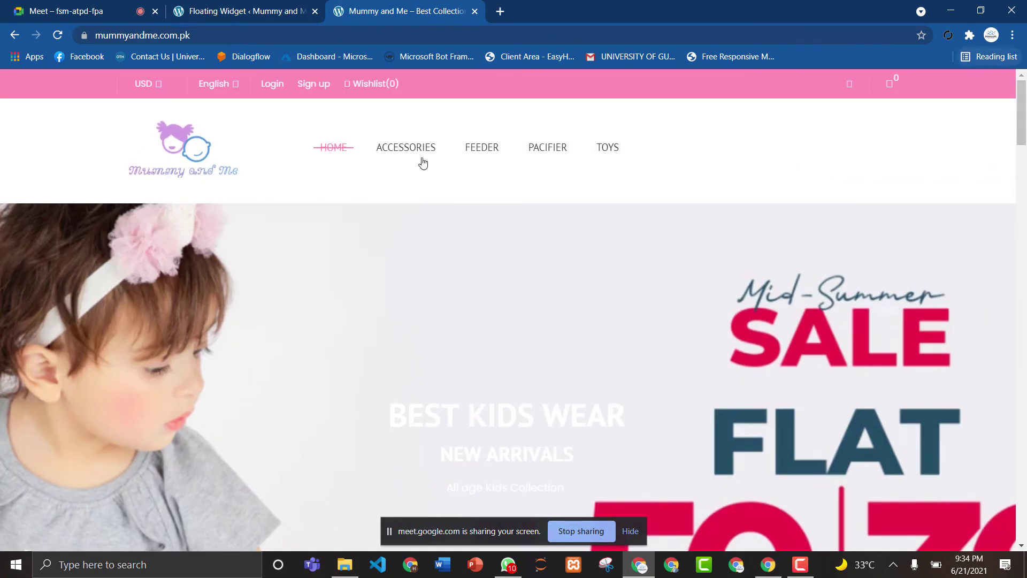
{"action": "left_click", "coordinate": [405, 154]}
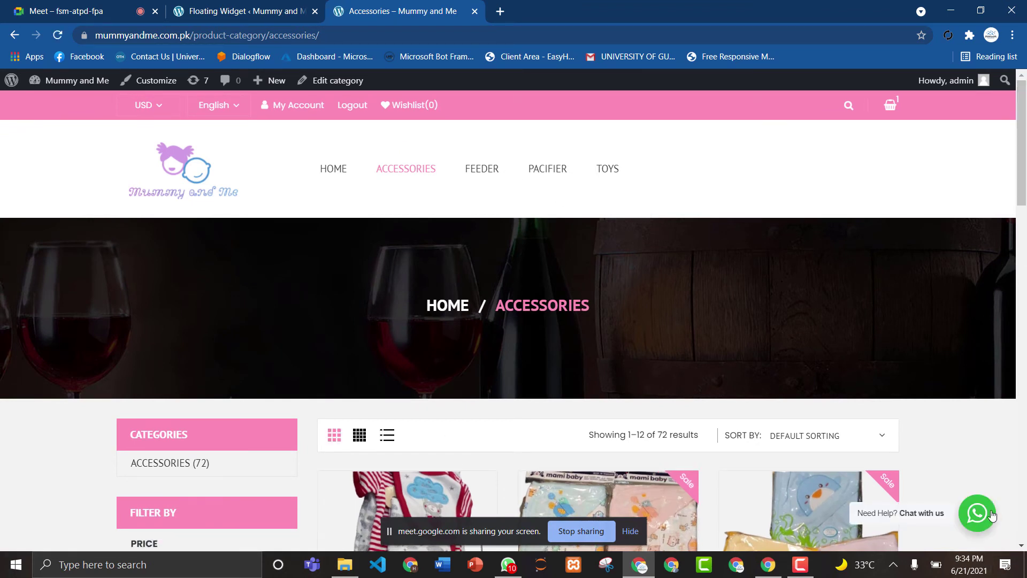
{"action": "left_click_drag", "start_coordinate": [1015, 156], "coordinate": [1004, 330]}
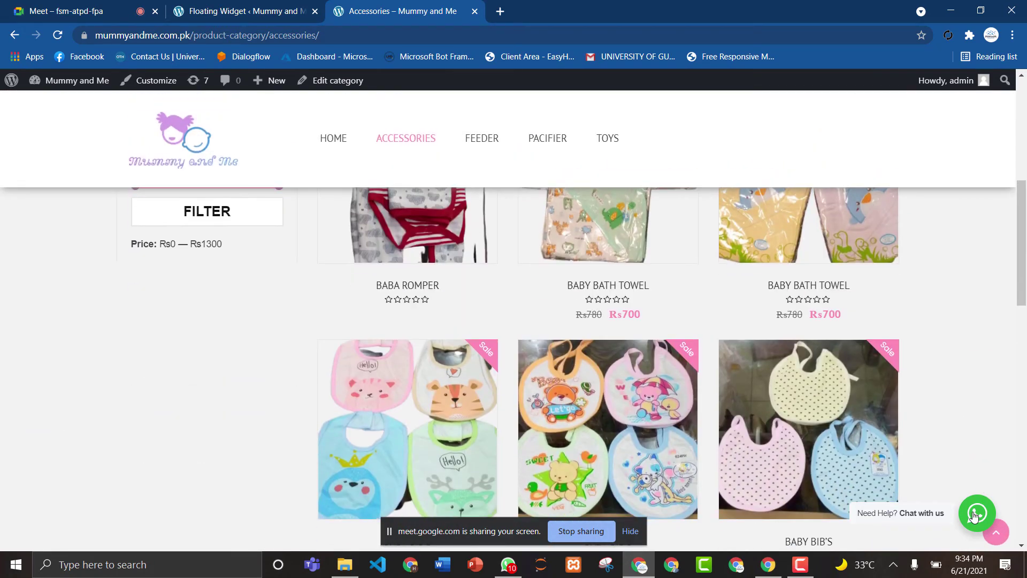
{"action": "left_click", "coordinate": [976, 514]}
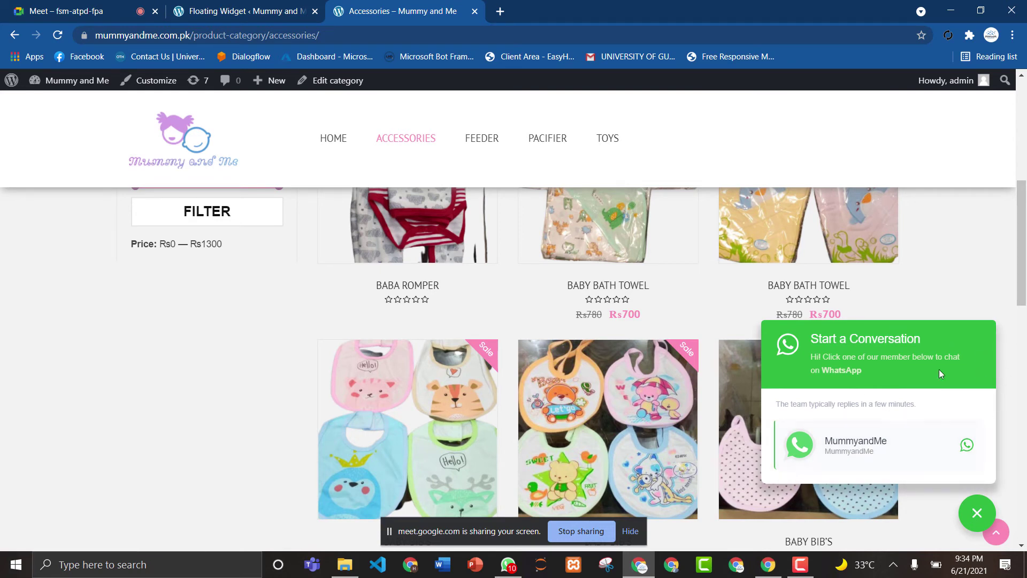
Start a MummyandMe chat and continue through api.whatsapp.com to launch WhatsApp Desktop.
{"action": "left_click", "coordinate": [847, 452]}
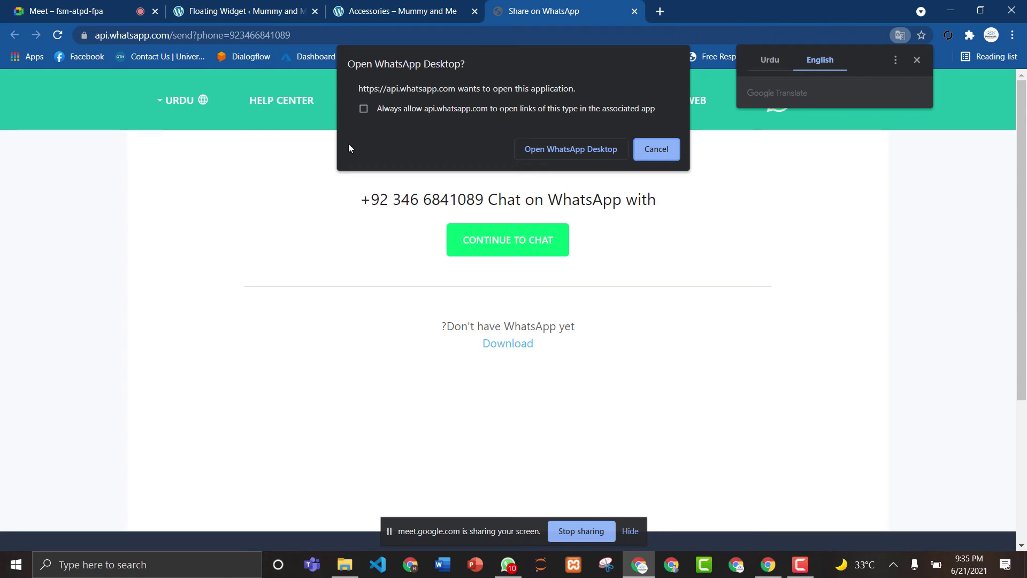
{"action": "left_click", "coordinate": [363, 110]}
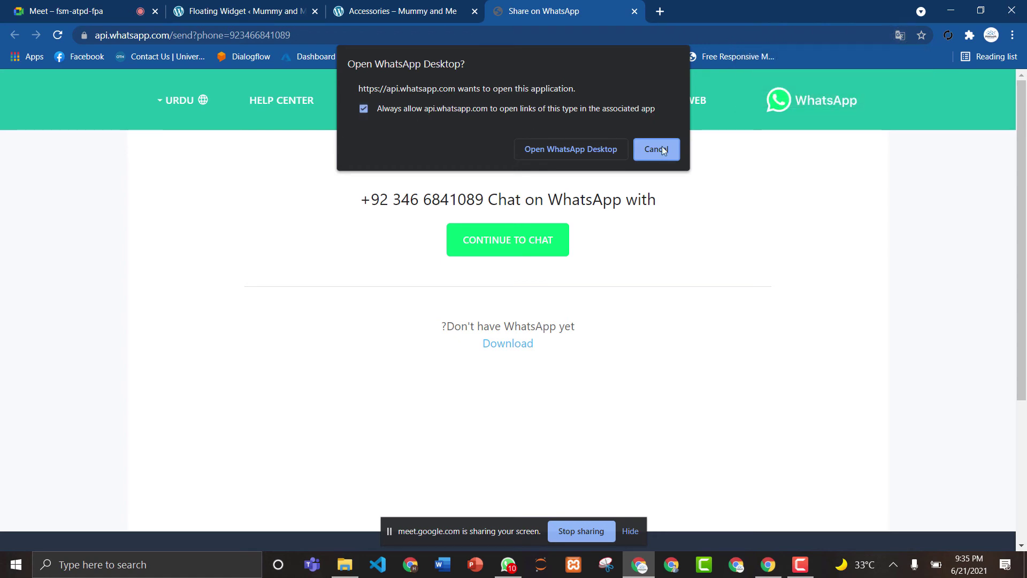
{"action": "left_click", "coordinate": [583, 153]}
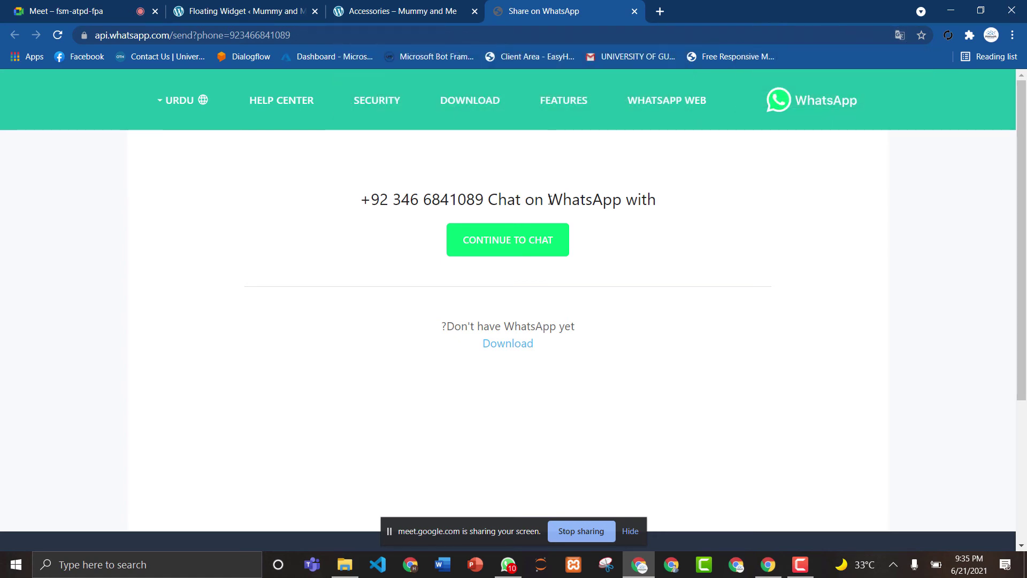
{"action": "left_click", "coordinate": [508, 242]}
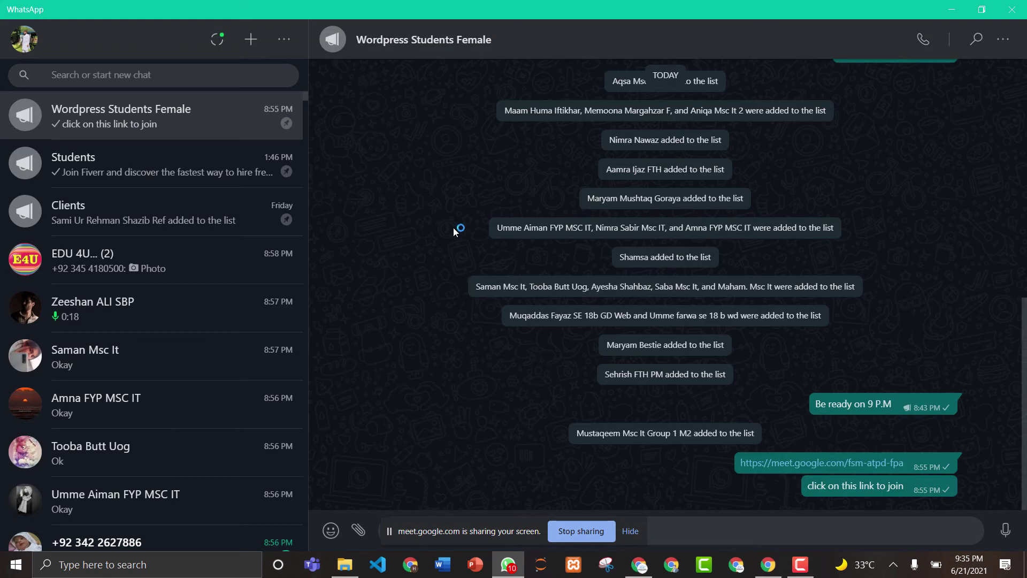